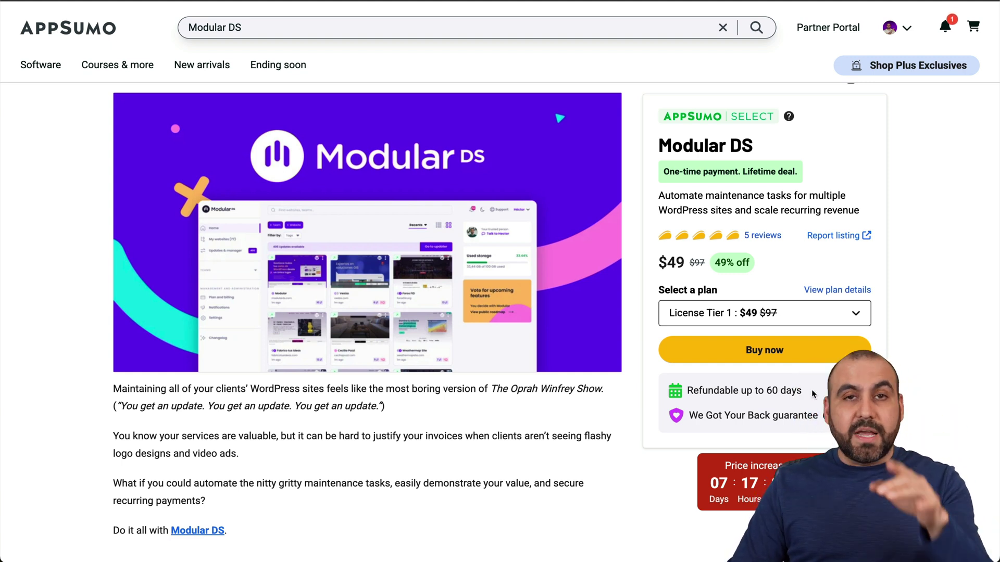
- Scroll the AppSumo Modular DS page past backups and reports to the License Tiers 1–4 comparison
scroll(812, 394, "down", 15)
scroll(813, 394, "down", 20)
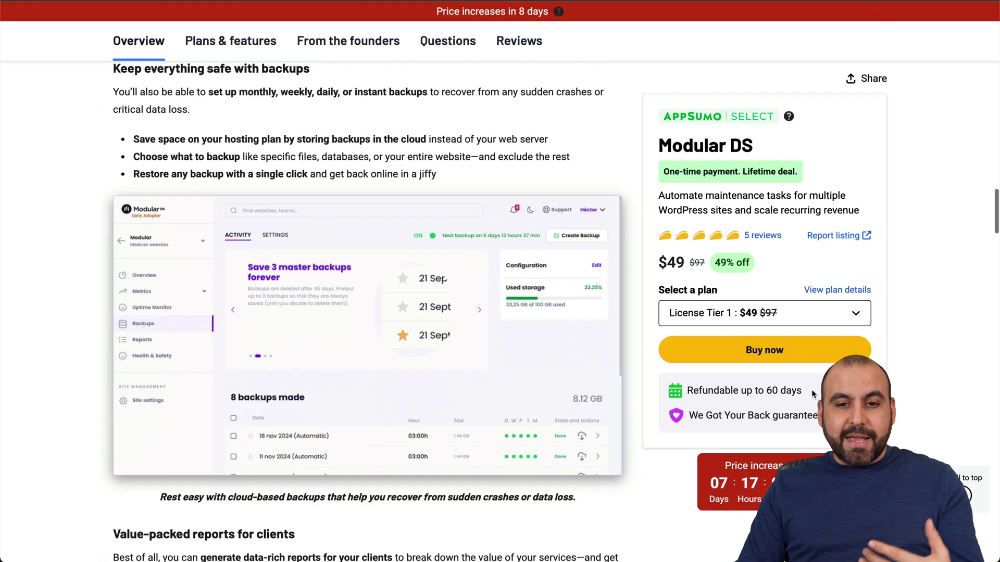
scroll(812, 394, "down", 2)
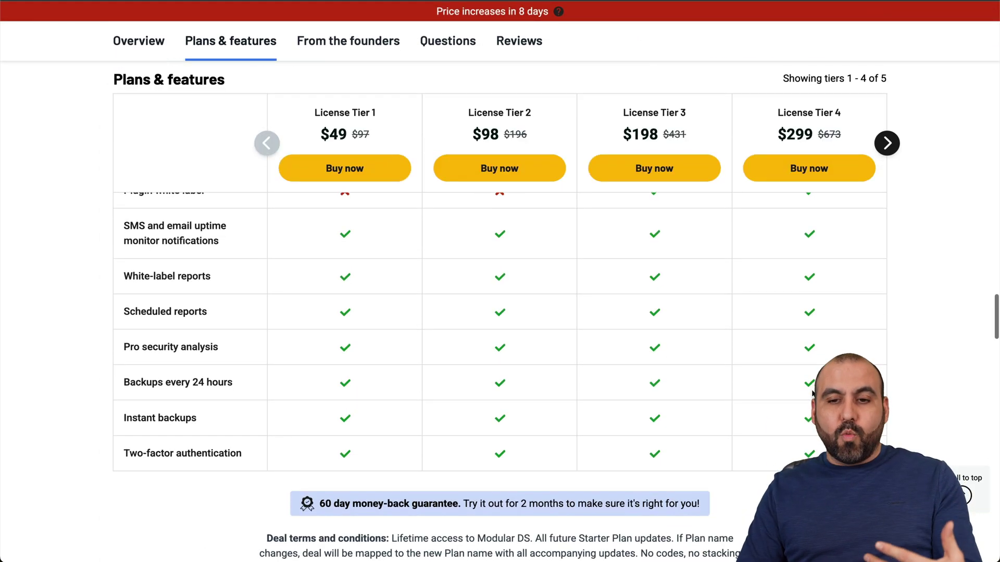
scroll(812, 394, "up", 10)
scroll(812, 395, "down", 6)
scroll(812, 394, "up", 1)
scroll(936, 377, "down", 1)
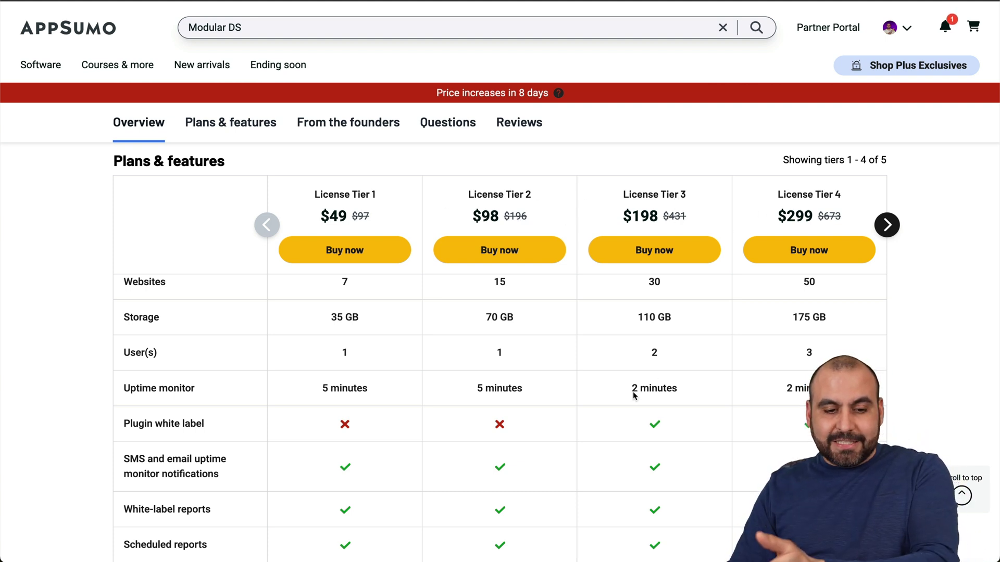
scroll(613, 402, "down", 3)
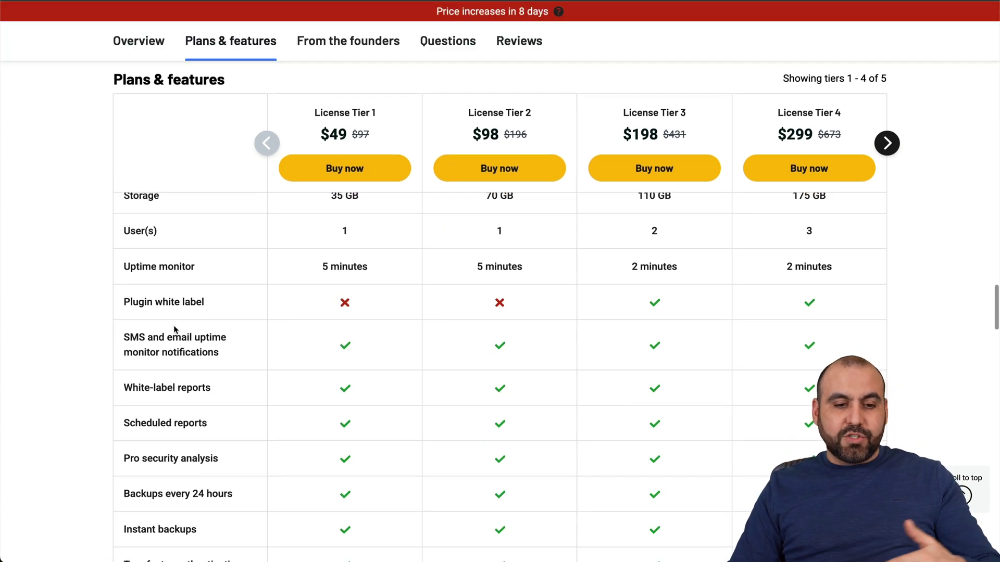
scroll(115, 447, "down", 2)
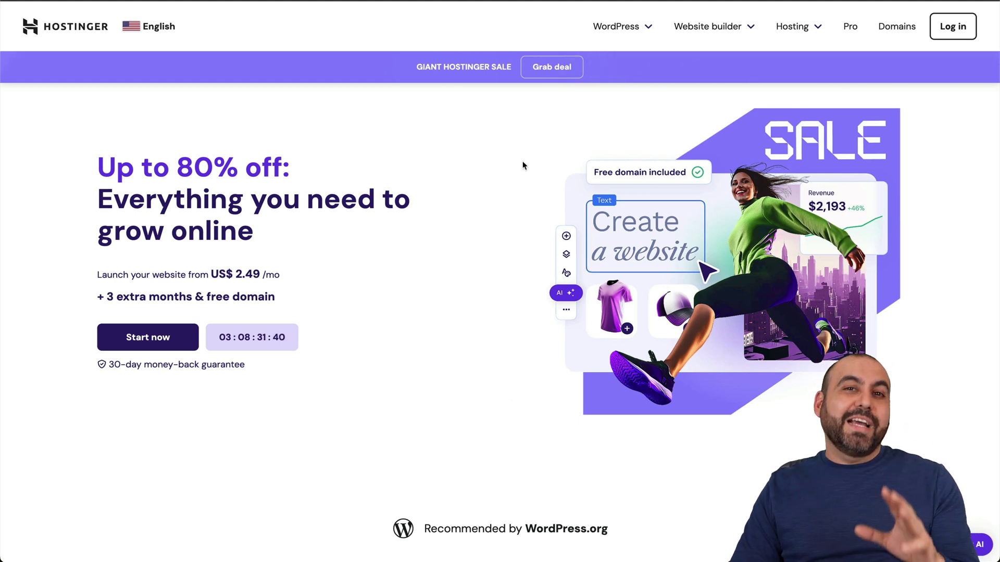
- Compare Hostinger's Premium, Business and Cloud Startup pricing cards and pick the Business plan
scroll(523, 165, "down", 9)
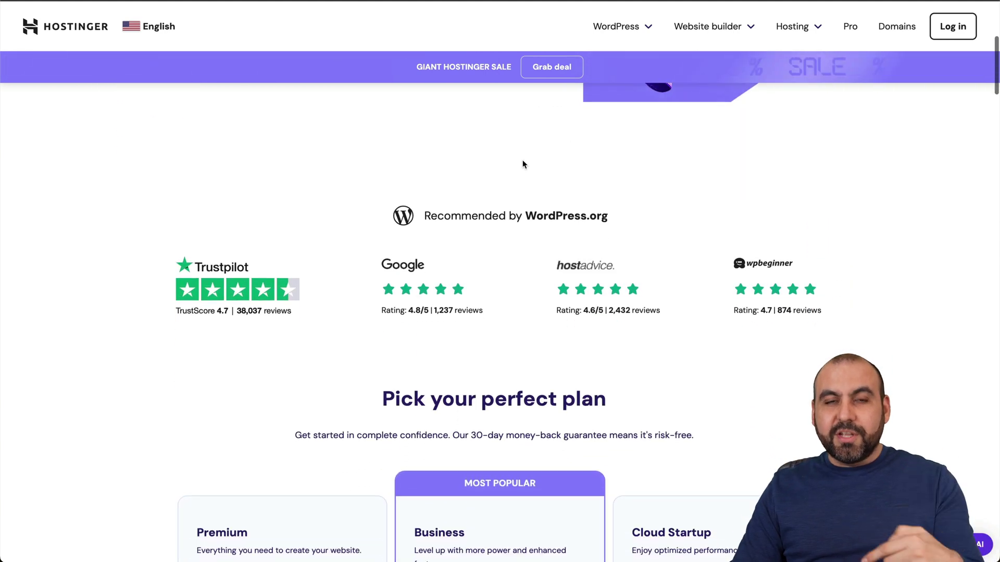
scroll(523, 164, "down", 4)
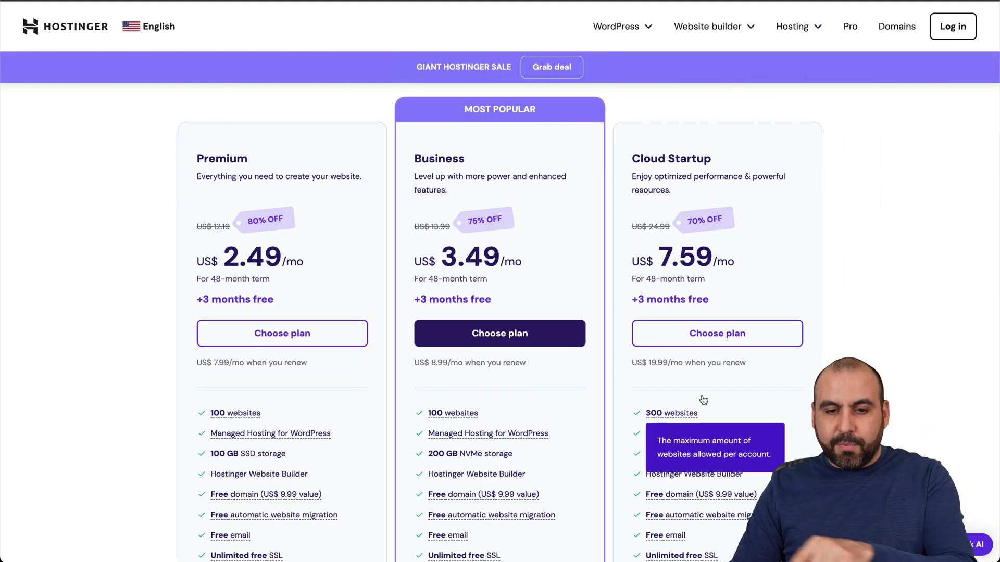
scroll(682, 275, "down", 3)
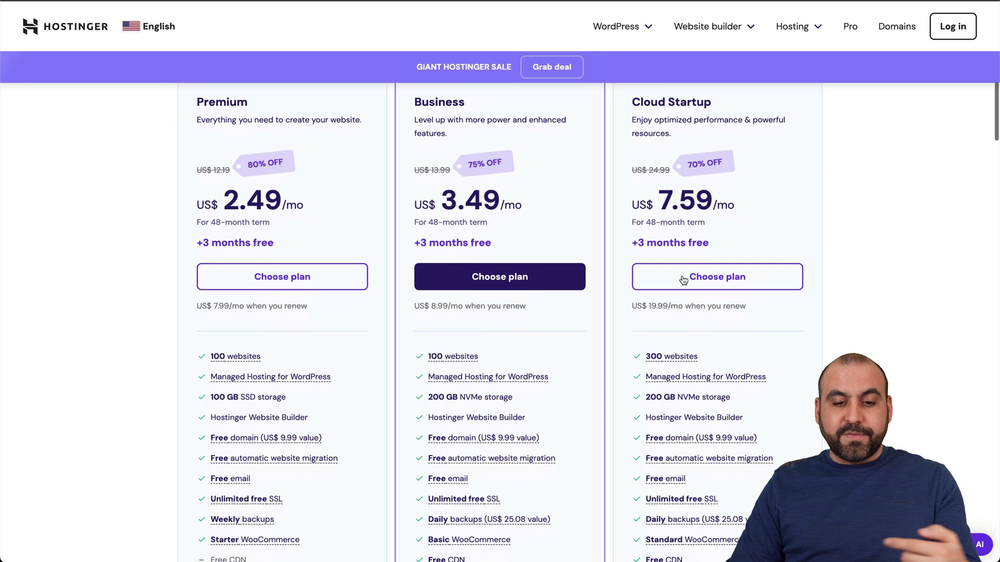
scroll(683, 275, "up", 2)
scroll(684, 280, "up", 1)
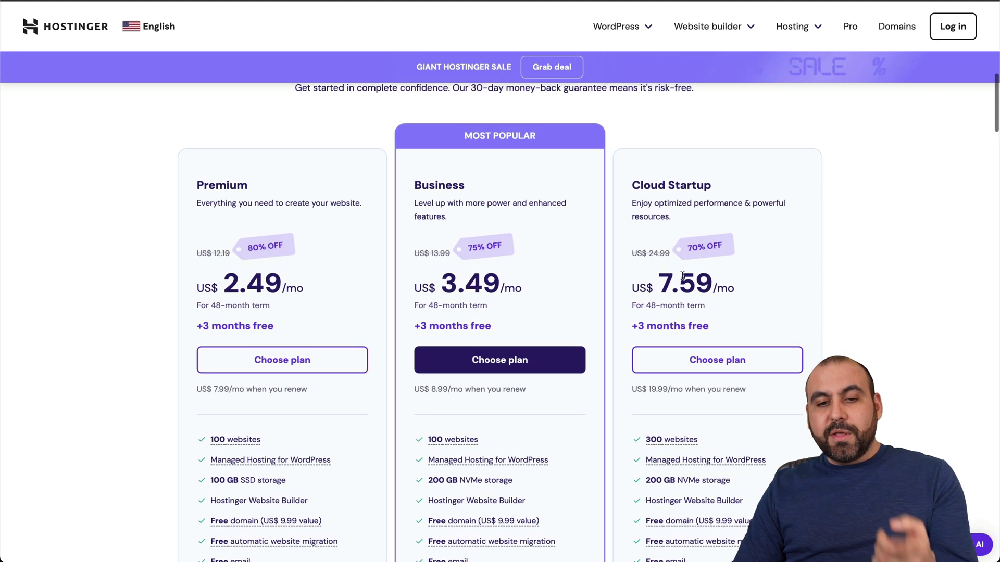
left_click(570, 338)
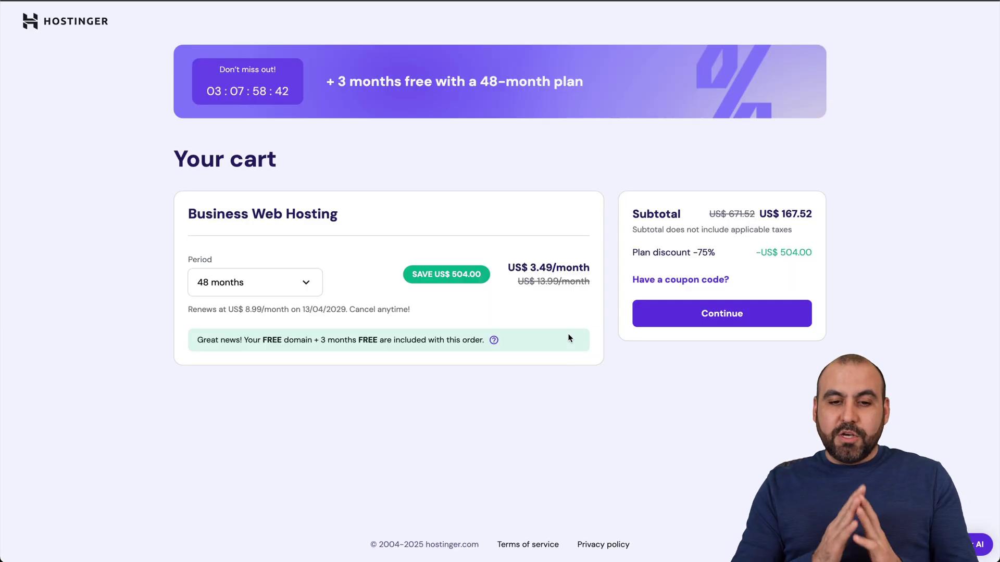
- Keep the 48-month period and apply coupon SAASMASTER, bringing the subtotal to US$150.77
left_click(287, 293)
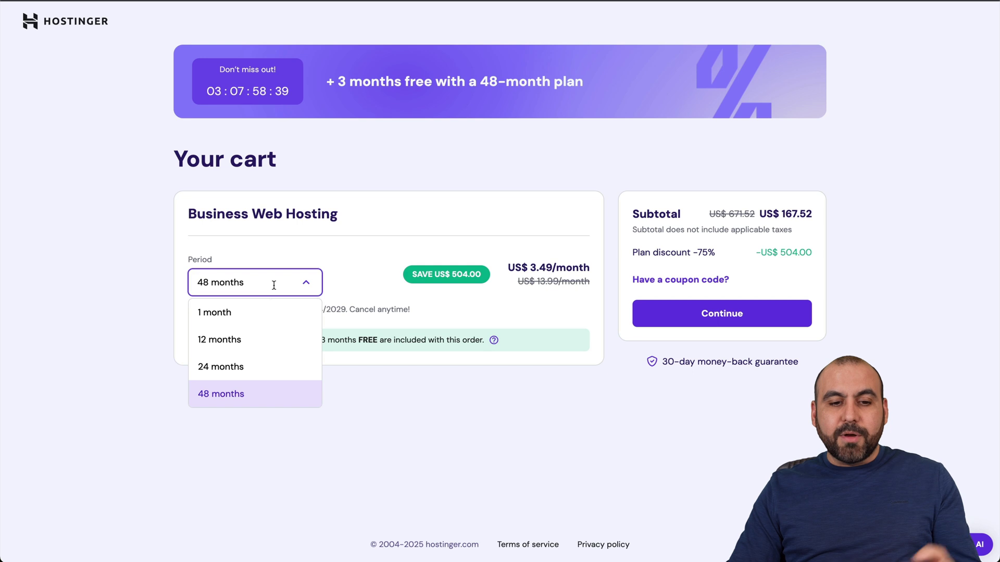
left_click(232, 394)
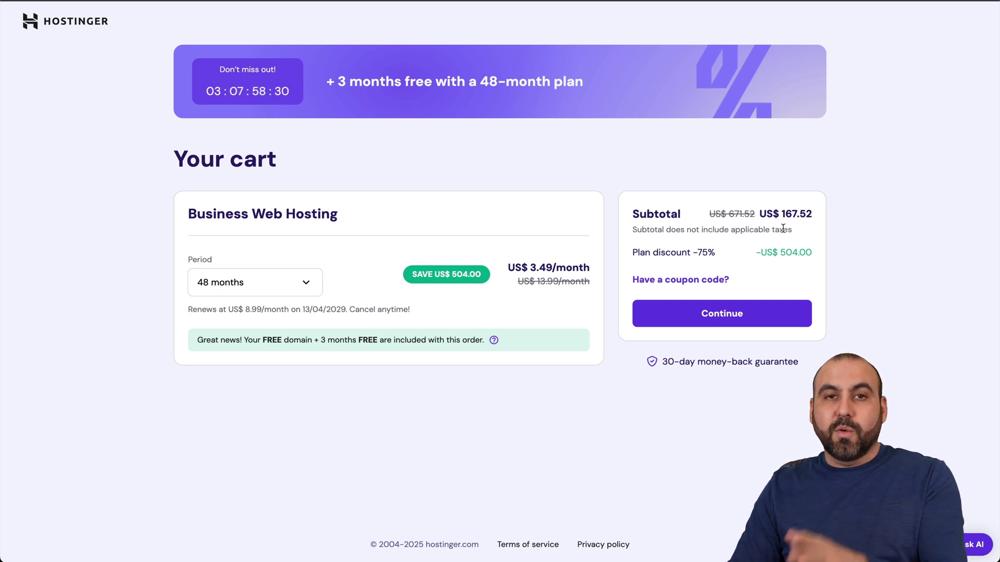
left_click(697, 280)
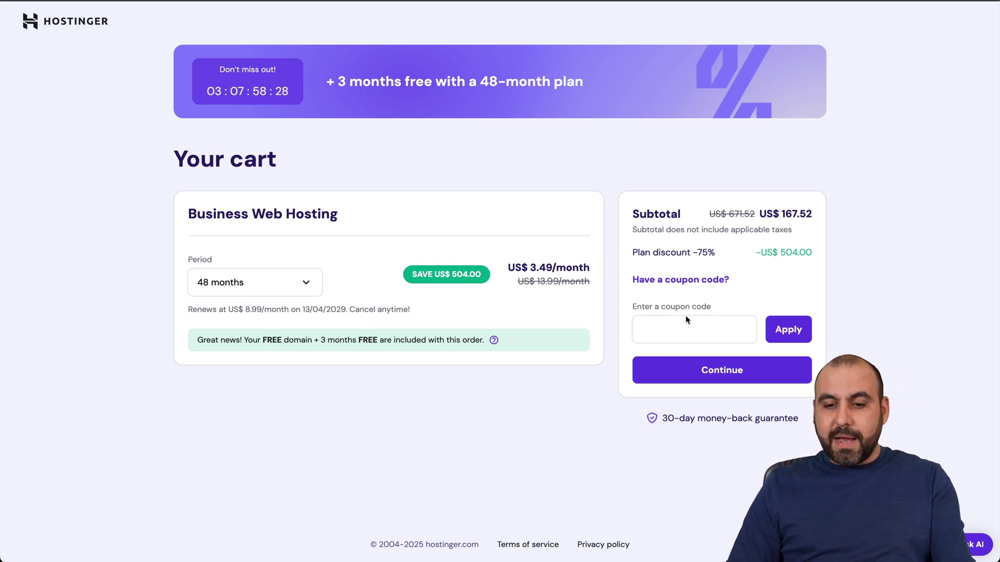
left_click(686, 319)
type("SAAS")
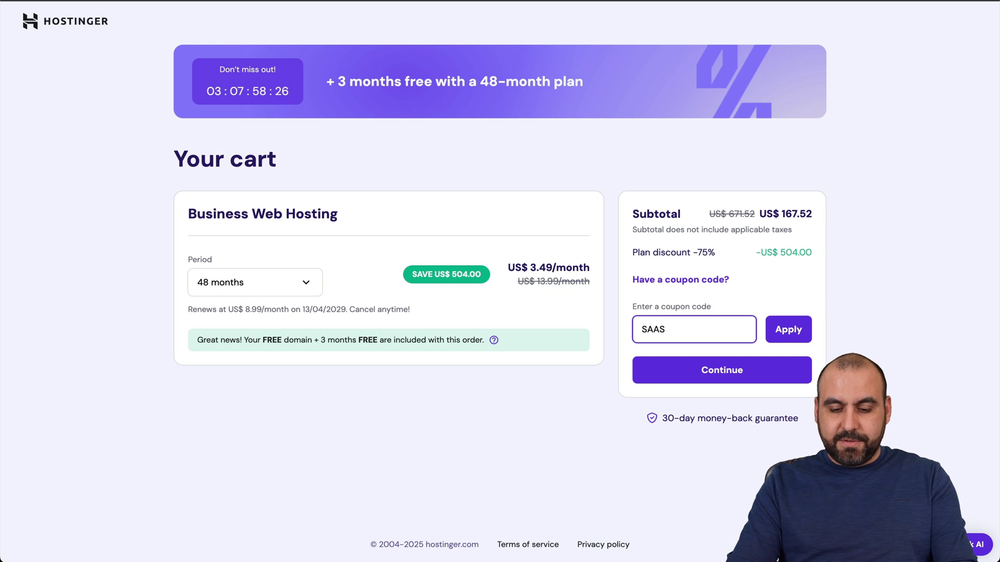
type("MASTER")
left_click(792, 328)
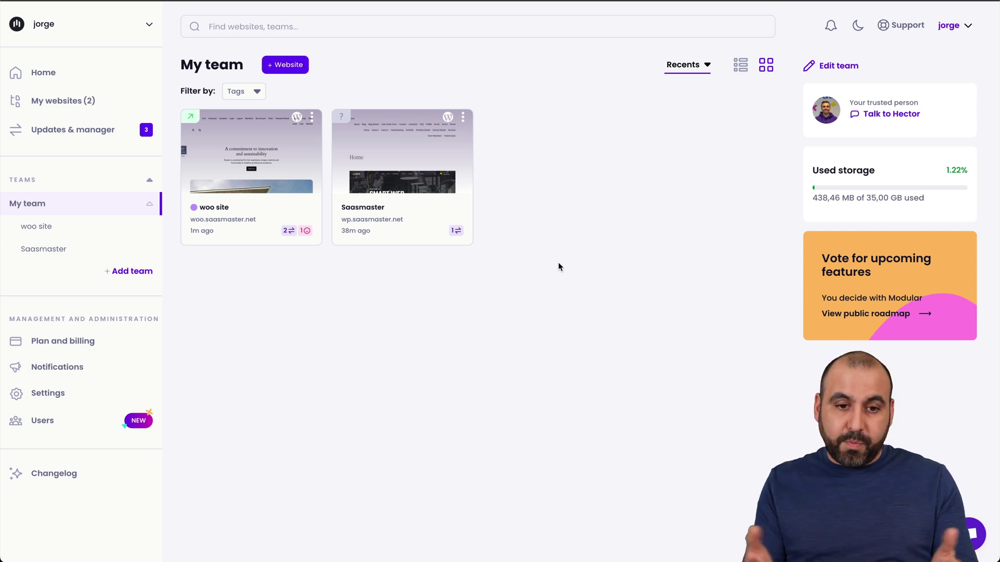
- Add the website saasmaster.net, named saasmaster, to My team and submit it
left_click(280, 63)
left_click(467, 219)
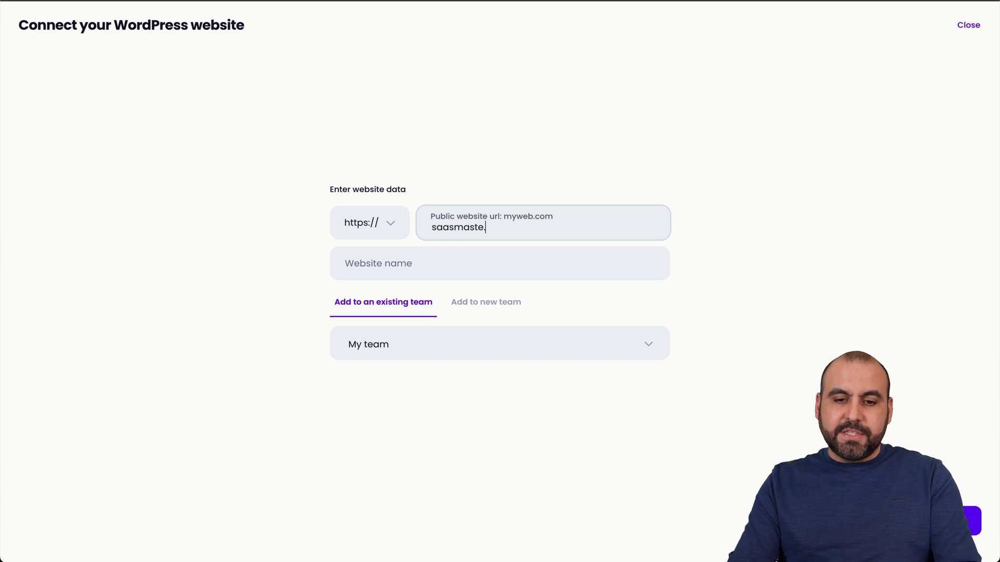
left_click(416, 249)
type("saasmaster")
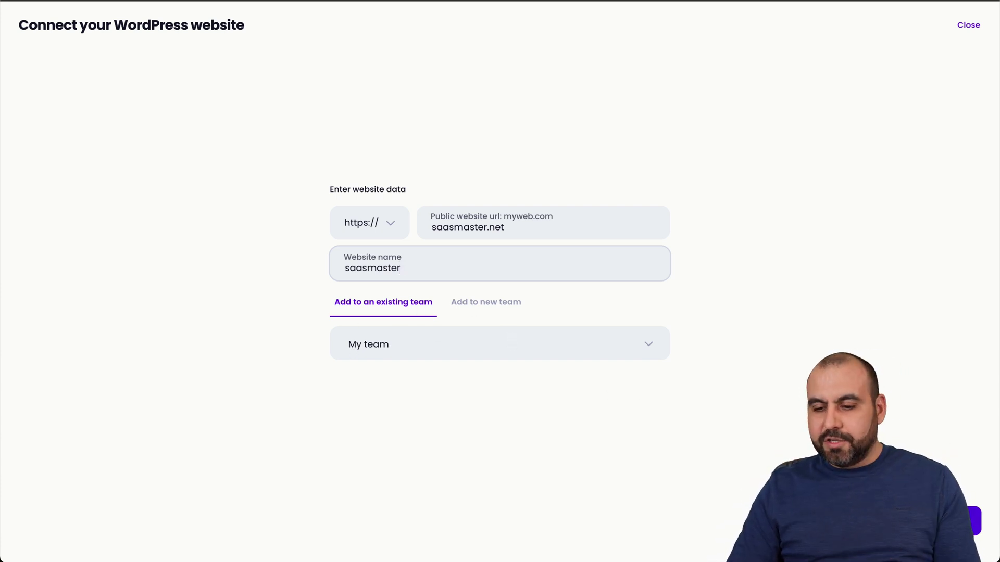
key("Return")
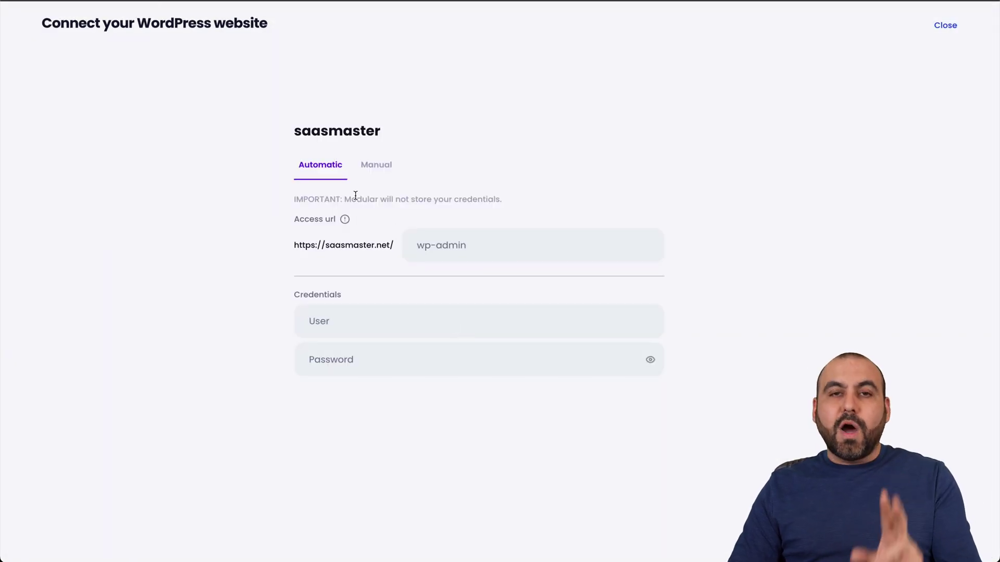
- Compare the Automatic and Manual connection tabs, editing the wp-admin access path and clearing the user field
left_click(376, 165)
left_click(320, 165)
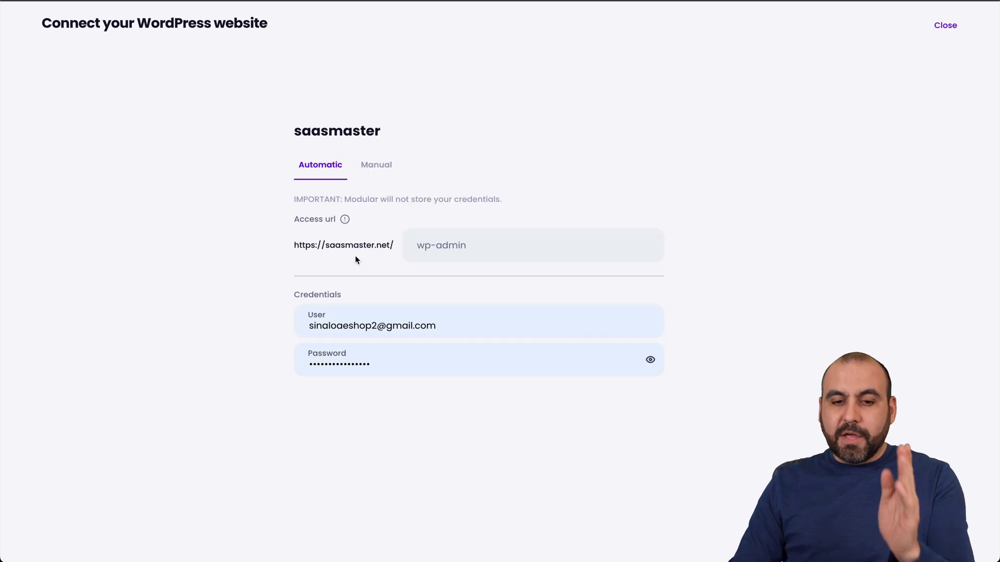
left_click(430, 251)
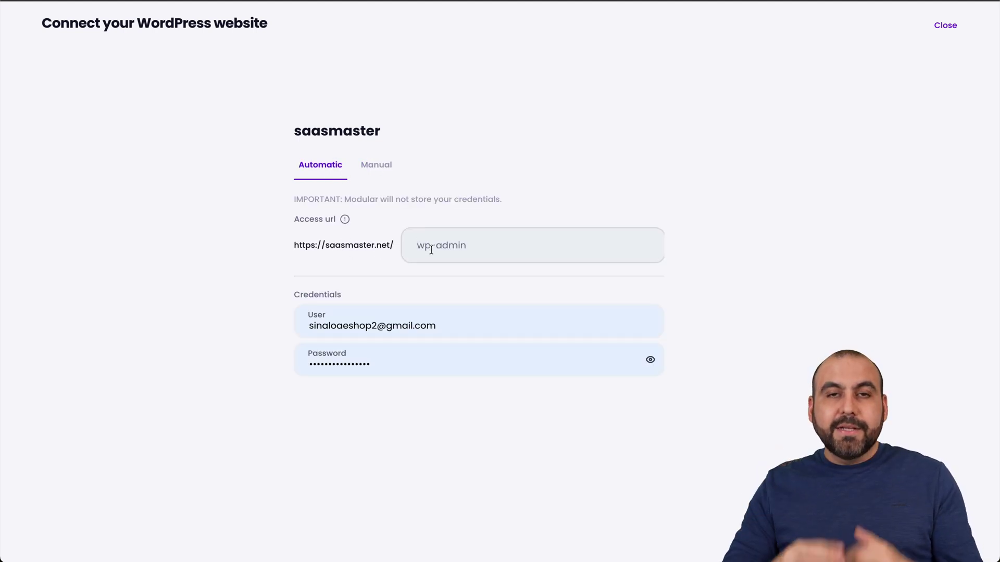
type("wp-admin")
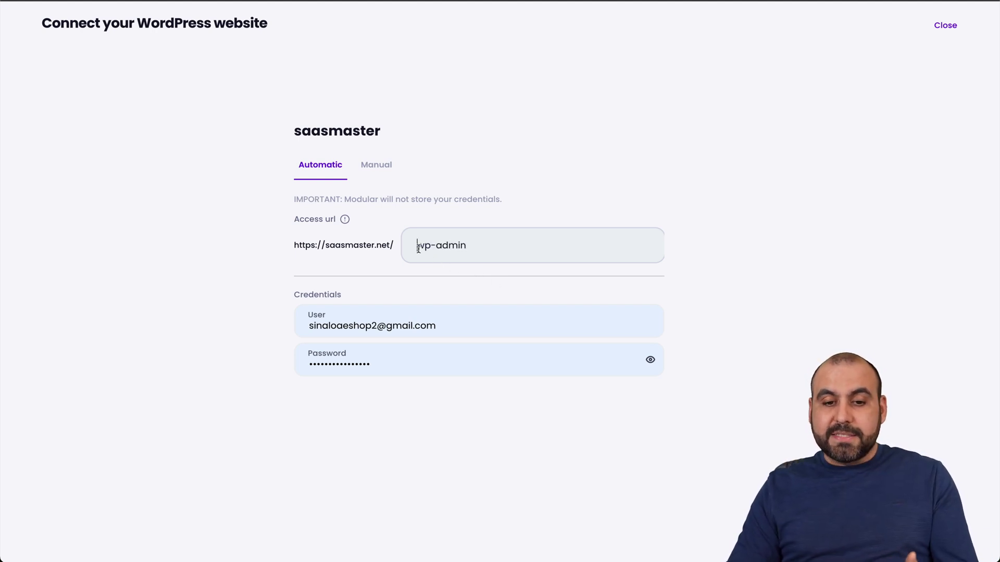
left_click_drag(418, 249, 505, 241)
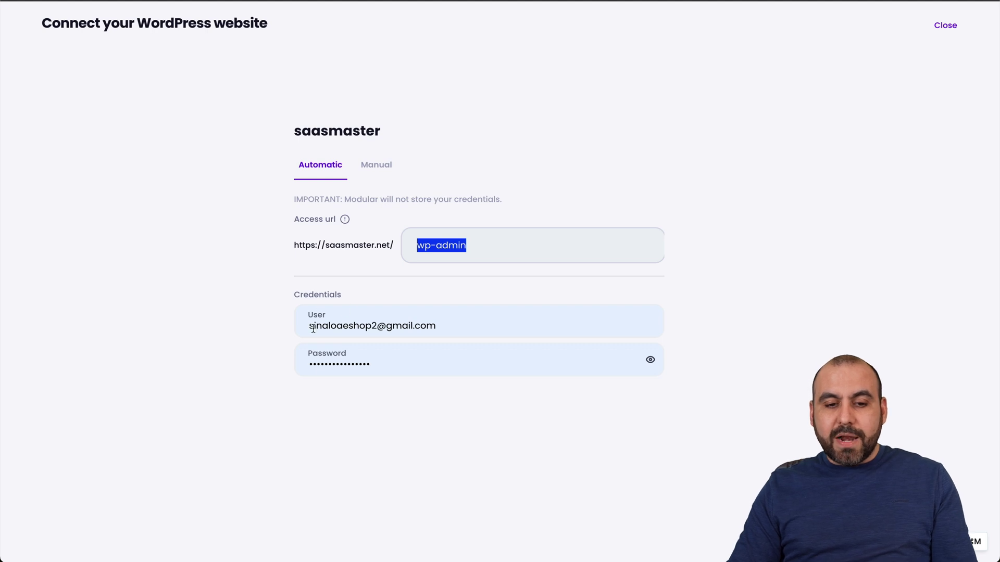
left_click_drag(313, 328, 445, 326)
key("BackSpace")
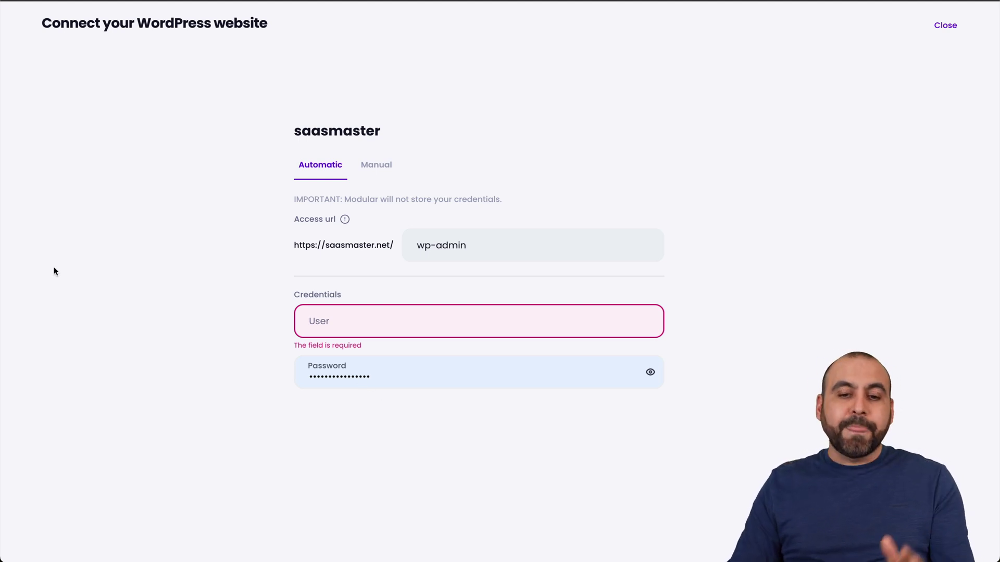
- Switch to manual connection with keys, dismiss the save-password prompt, and close the connect dialog
left_click(383, 166)
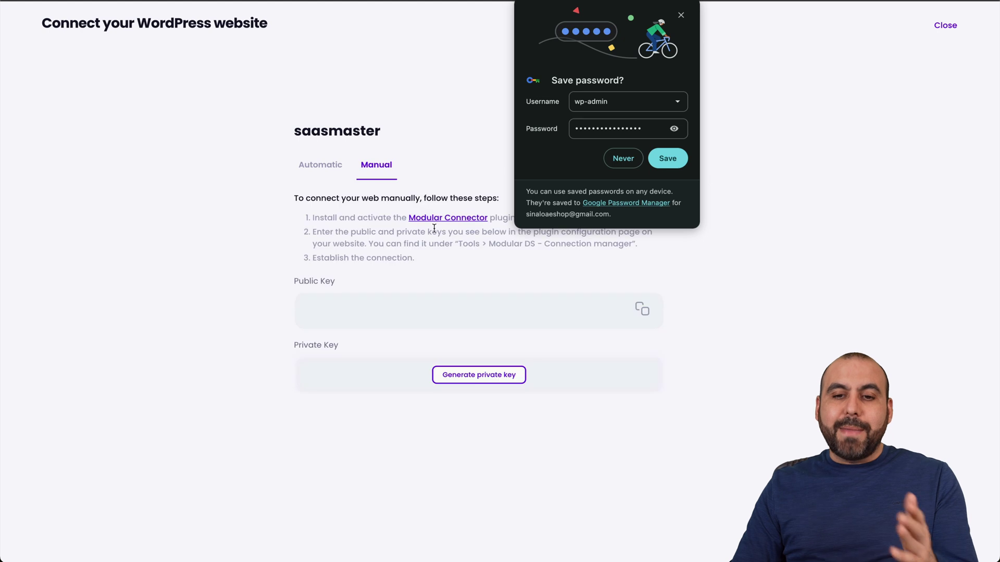
left_click(680, 11)
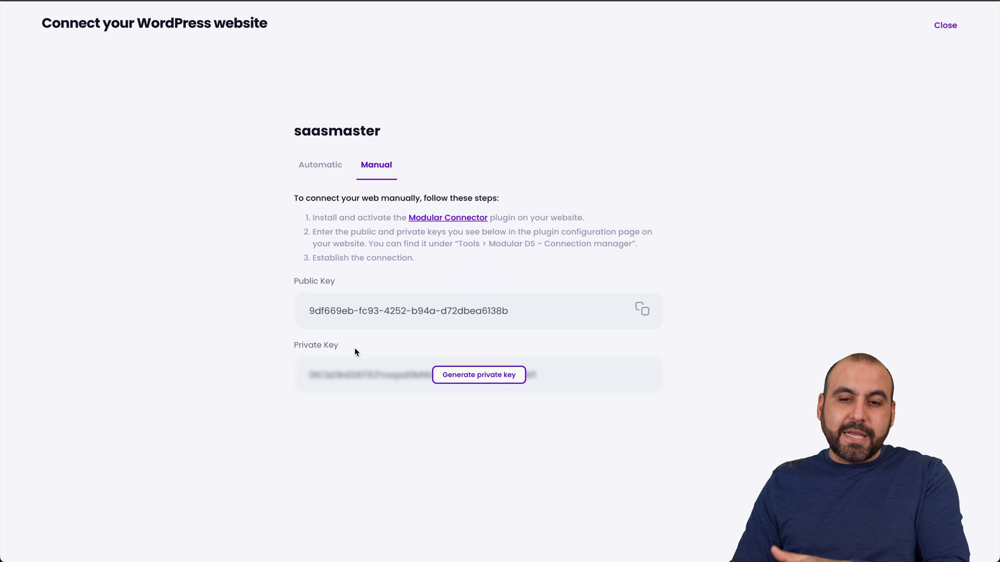
left_click(944, 28)
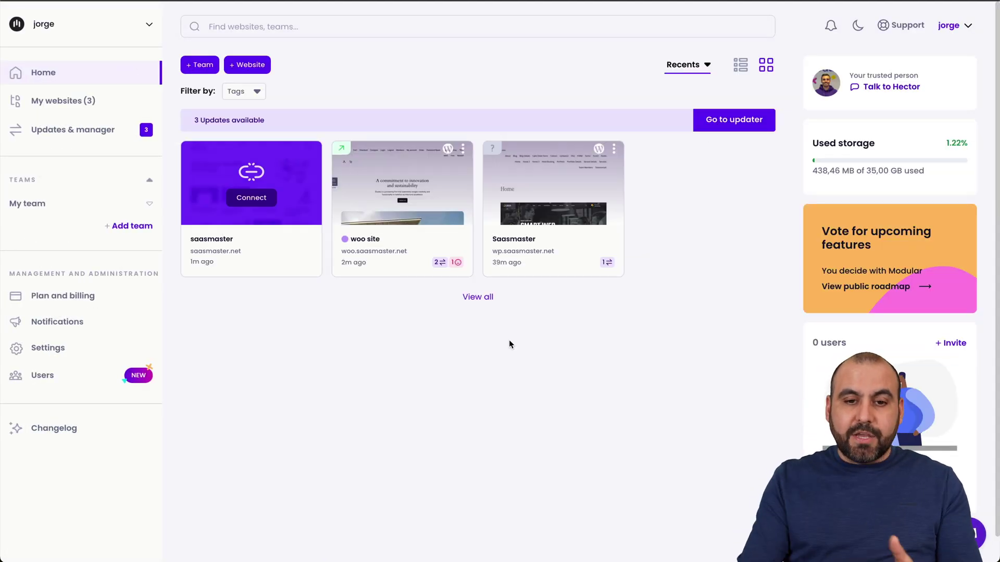
- Open the woo site card to see its recent backups and pending Elementor and WooCommerce updates
left_click(407, 212)
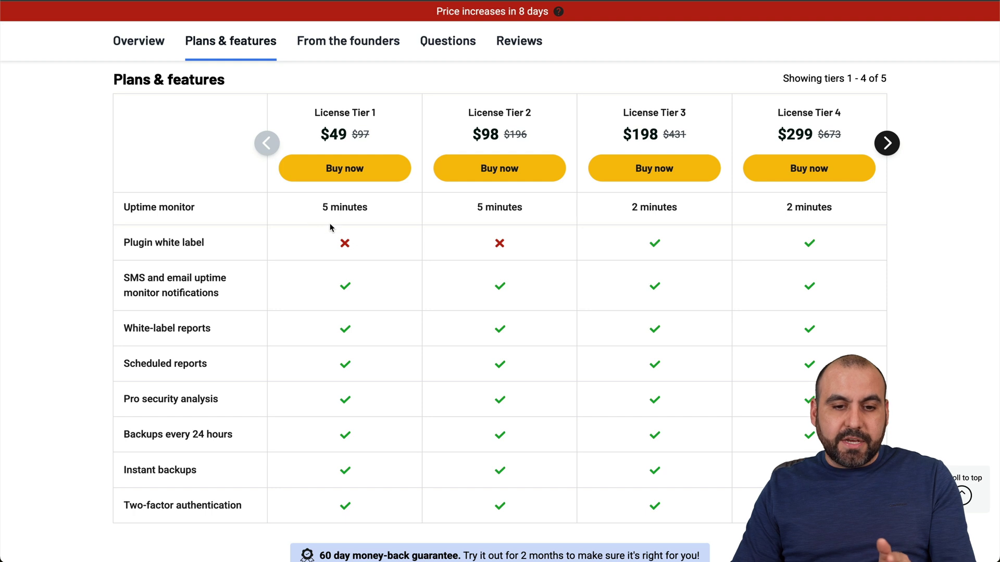
- Scroll back up to the AppSumo Plans & features table comparing License Tiers 1–4
scroll(330, 224, "up", 4)
scroll(298, 317, "up", 1)
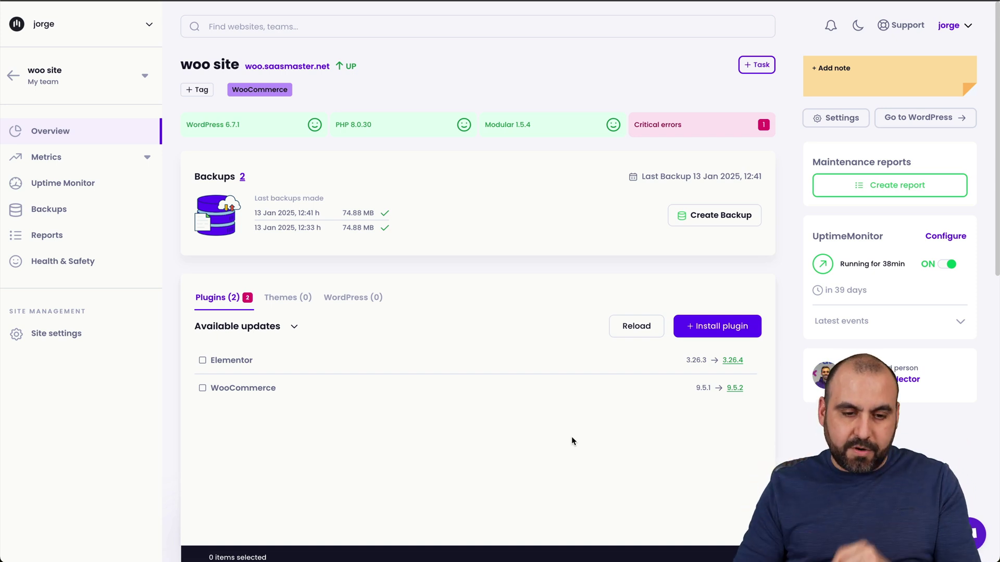
left_click(307, 298)
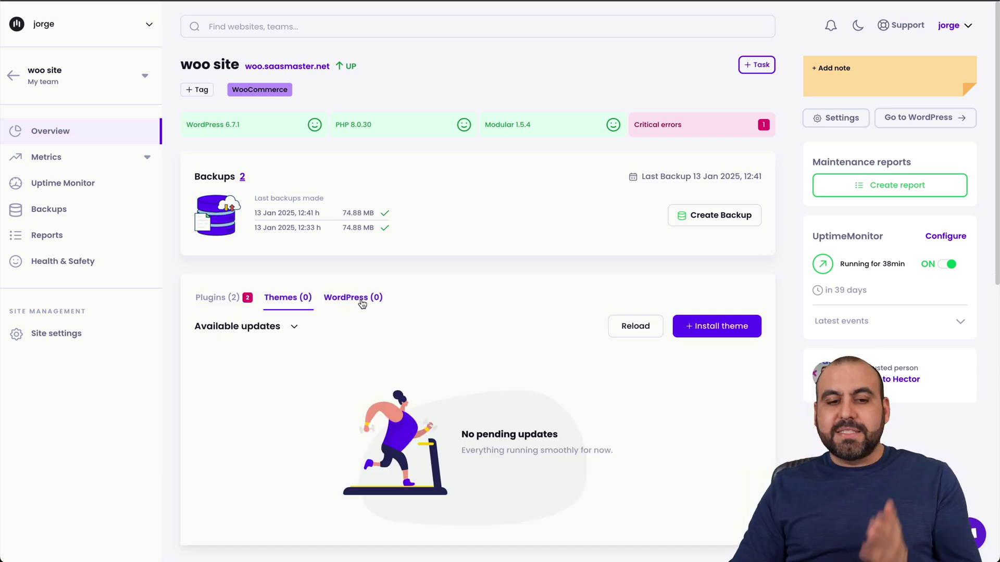
left_click(361, 303)
left_click(223, 298)
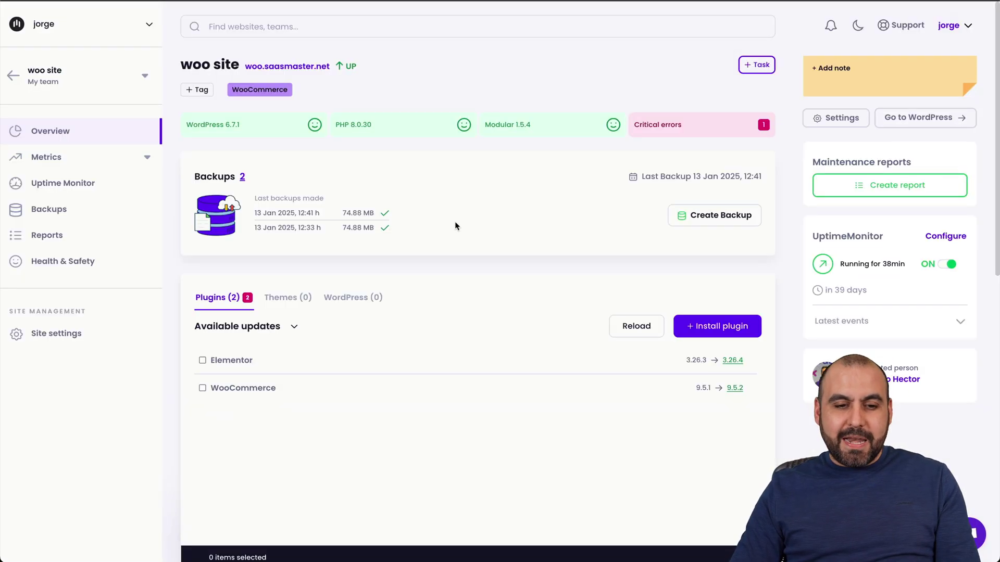
- Browse the woo site's Analytics, Search Console and WooCommerce metrics, ending on 0,00 MXN over 7 days
left_click(64, 168)
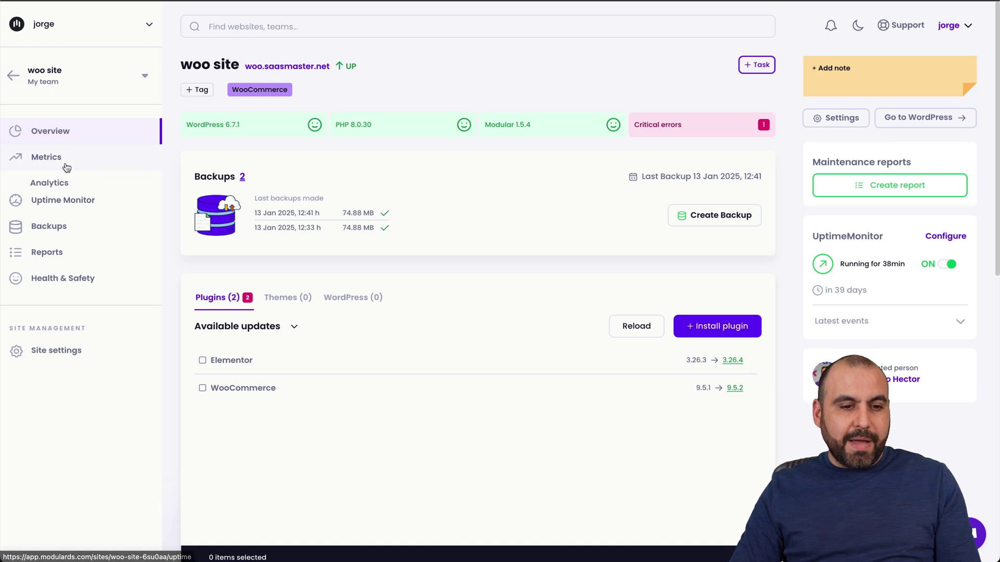
left_click(102, 185)
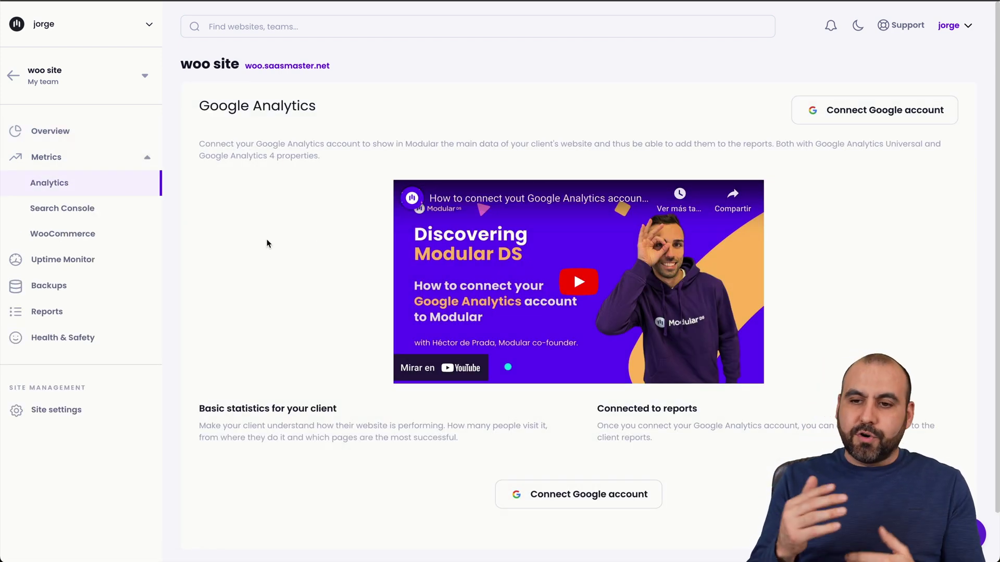
left_click(87, 216)
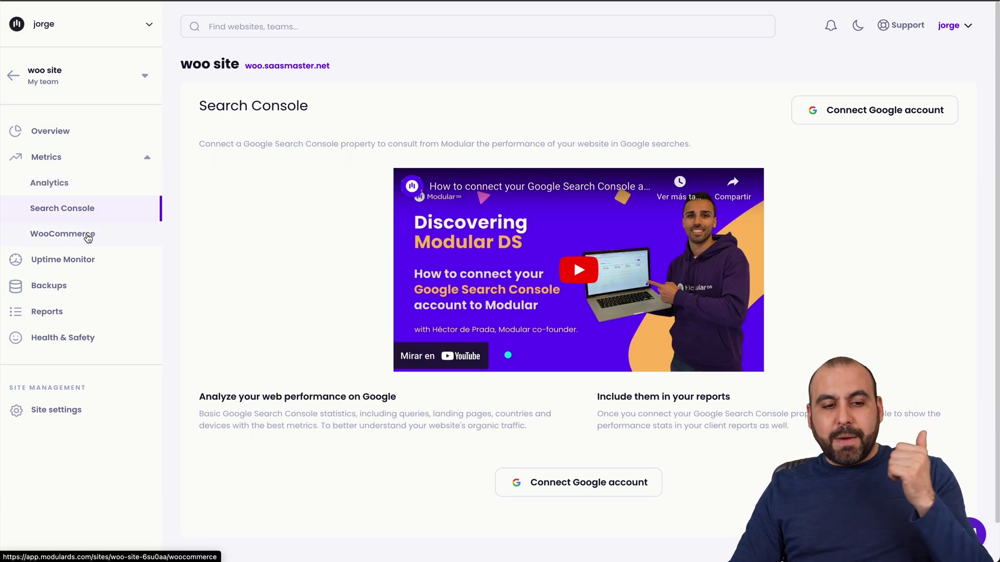
left_click(87, 234)
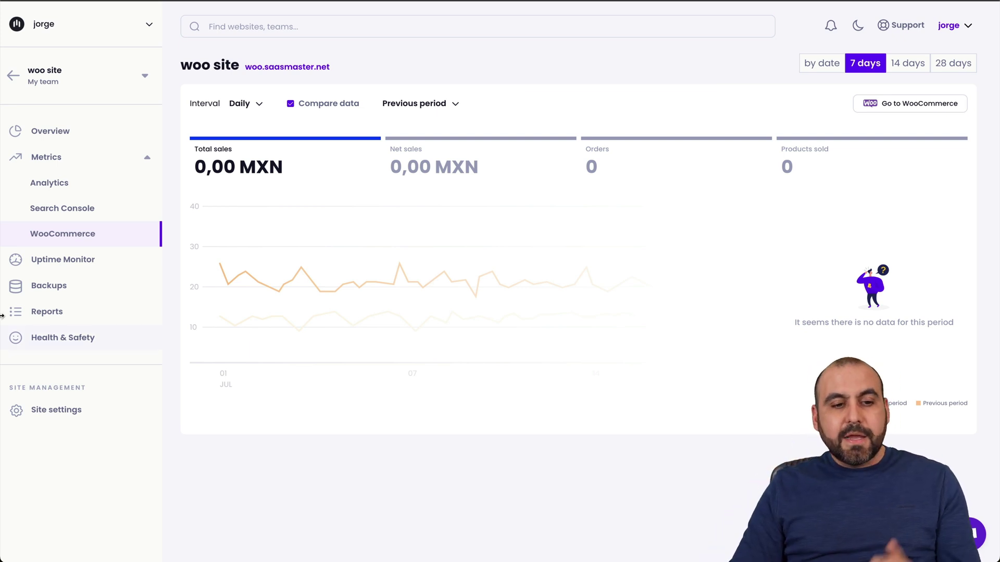
- Show the woo site's Uptime Monitor settings: 30-minute checks, 10s down threshold, SSL monitoring on
left_click(74, 259)
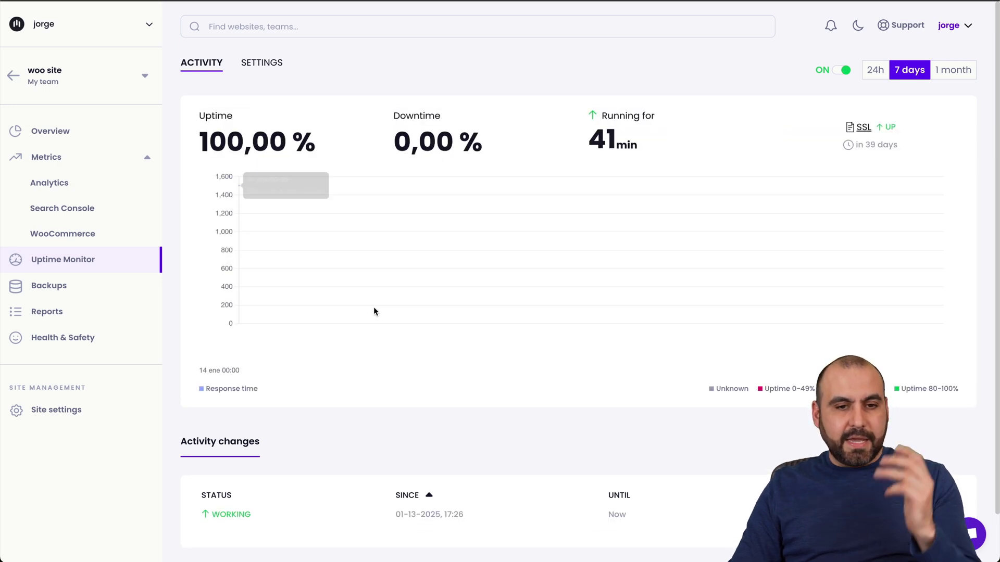
left_click(262, 63)
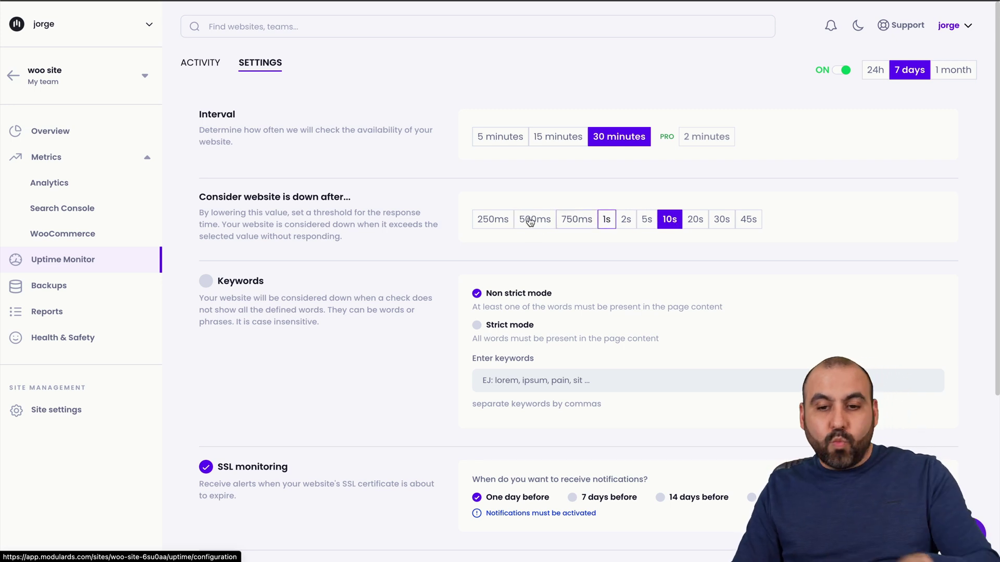
scroll(542, 268, "down", 3)
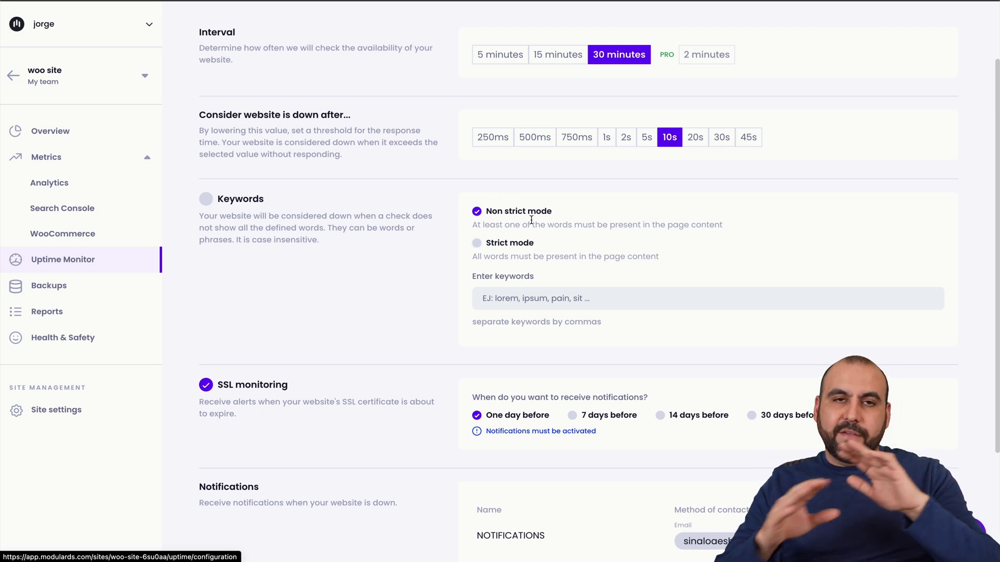
- Try strict keyword mode, then leave keyword checking in non strict mode with no keywords
left_click(478, 246)
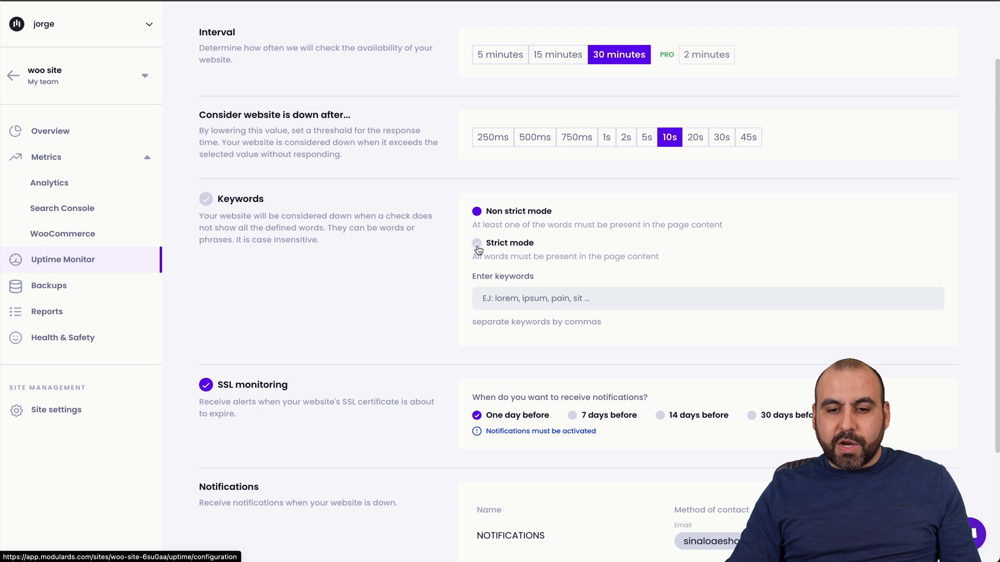
left_click(512, 307)
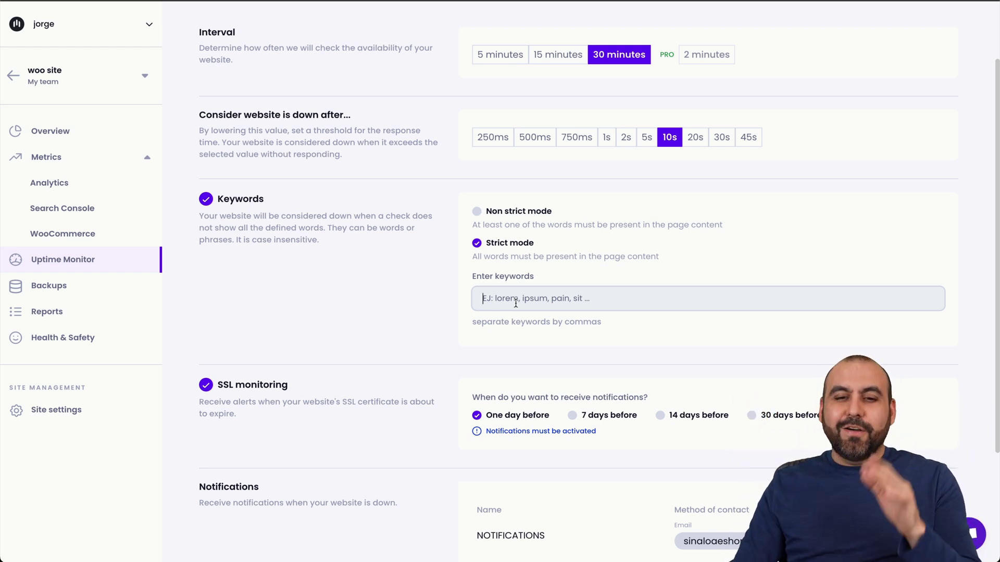
left_click(478, 212)
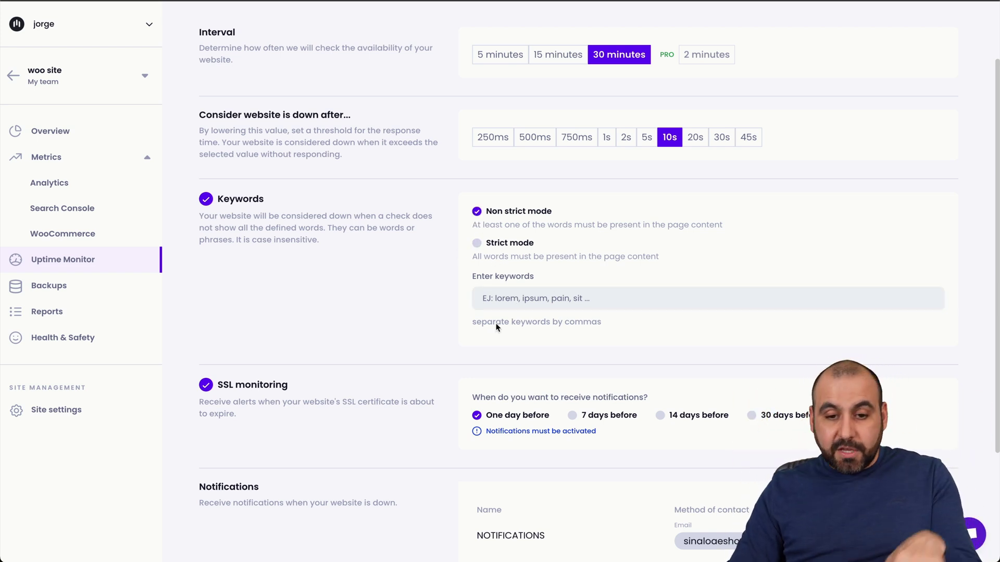
scroll(536, 299, "down", 3)
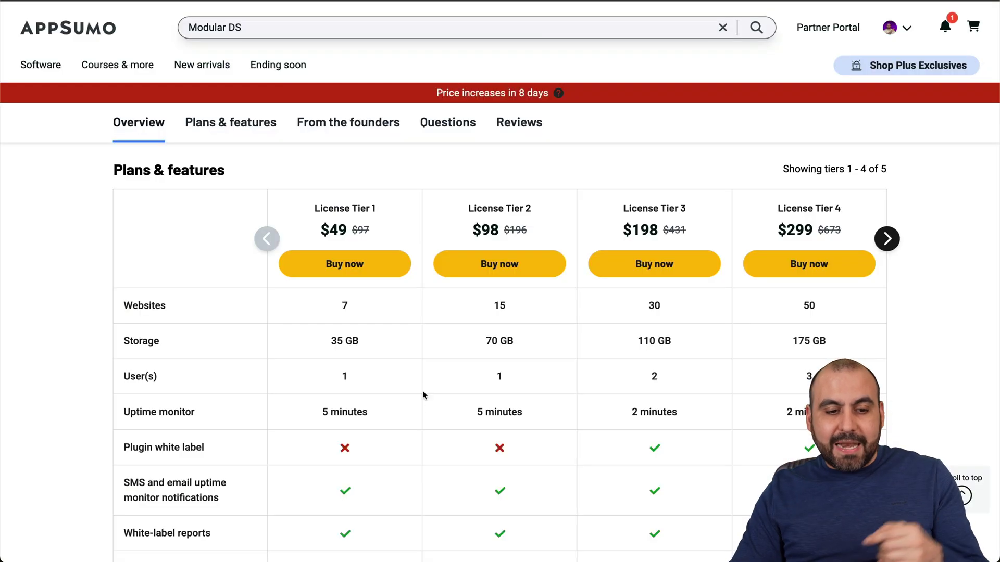
scroll(424, 398, "down", 1)
- Review the AppSumo plans table and highlight the SMS notifications feature
scroll(426, 406, "down", 2)
scroll(98, 424, "down", 1)
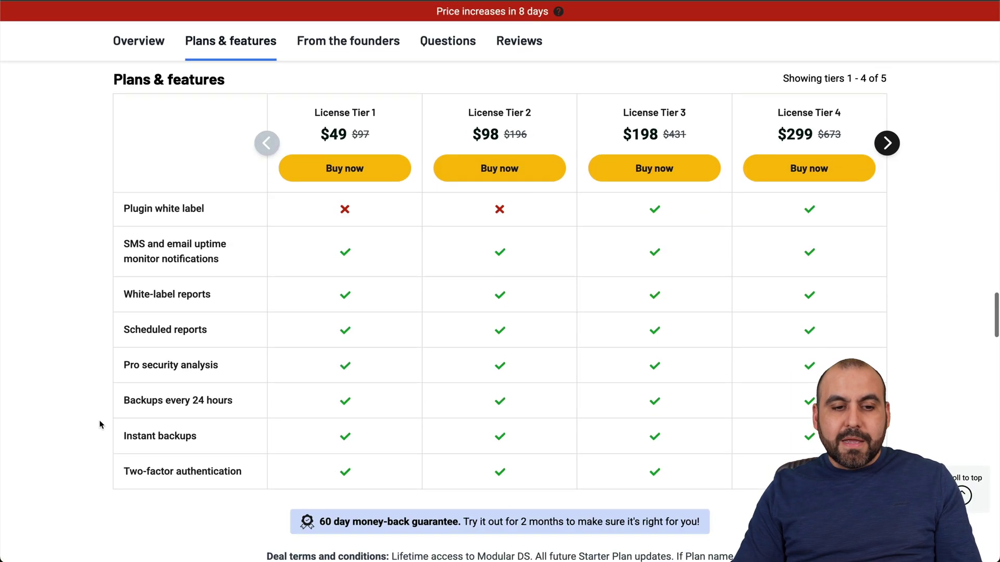
scroll(101, 424, "up", 2)
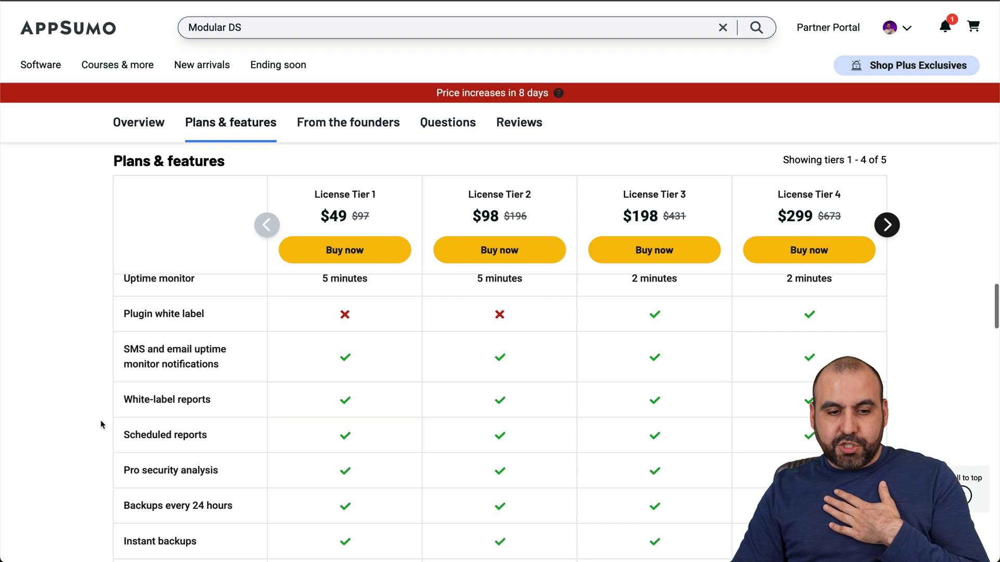
double_click(127, 319)
left_click(275, 320)
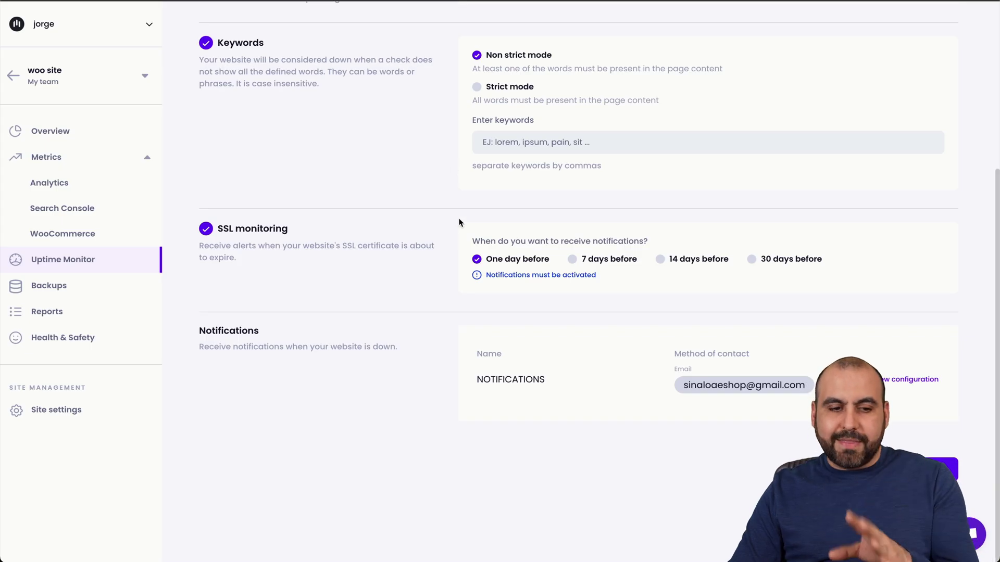
- Show the woo site's backup settings: all files and tables, monthly on day 13 at 12:40 AM
left_click(58, 286)
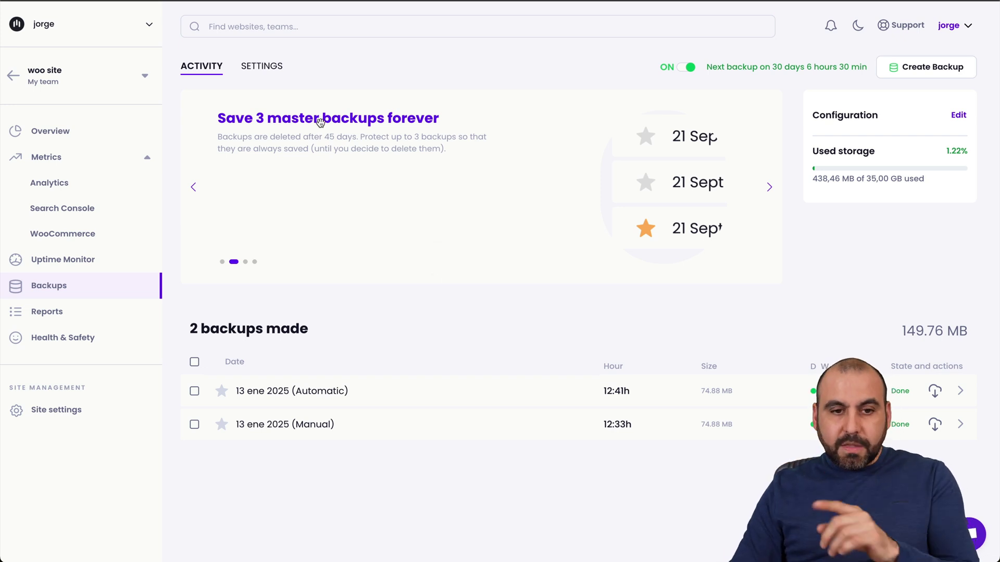
left_click(270, 66)
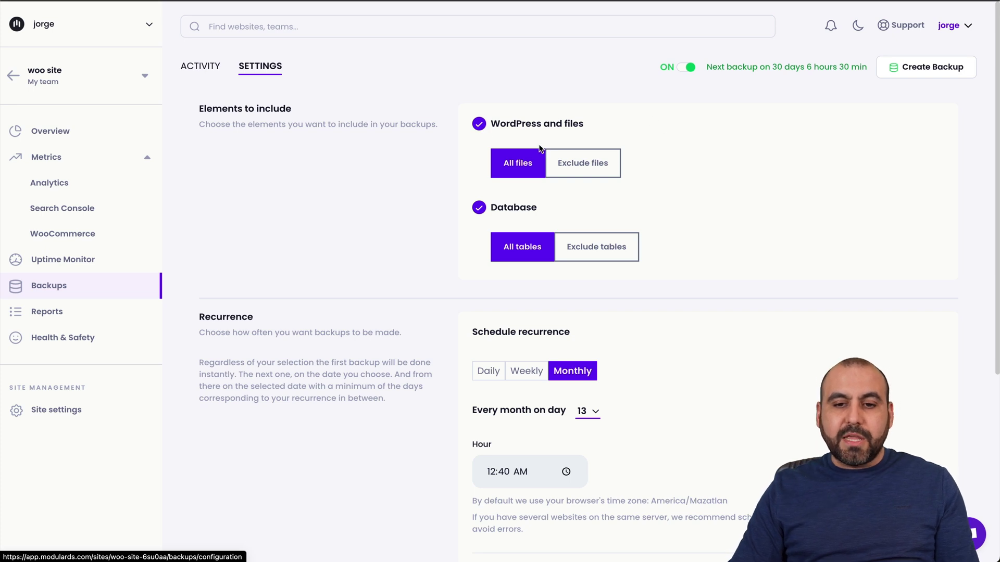
- Keep backing up all files and highlight the 45-day backup retention note
left_click(586, 164)
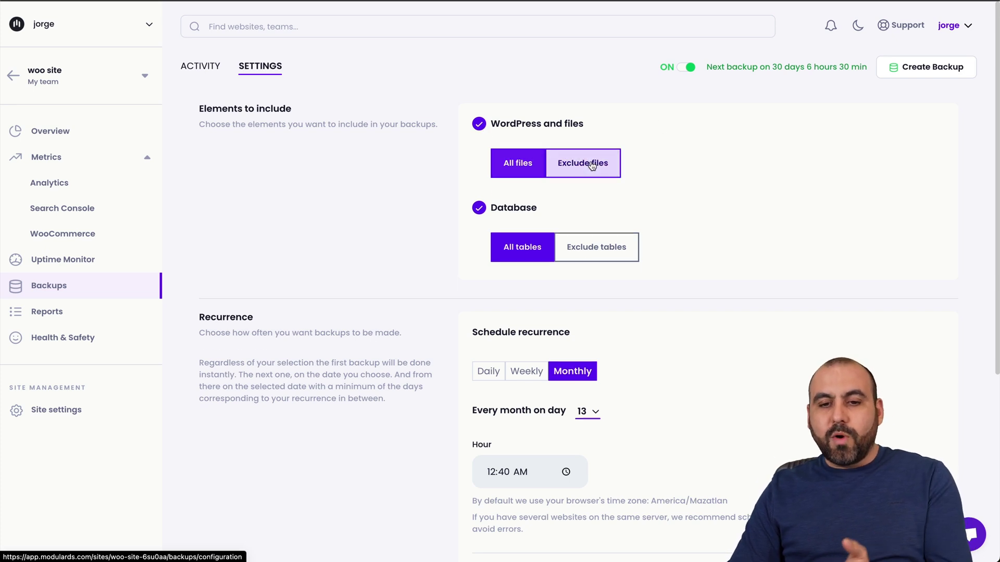
left_click(518, 165)
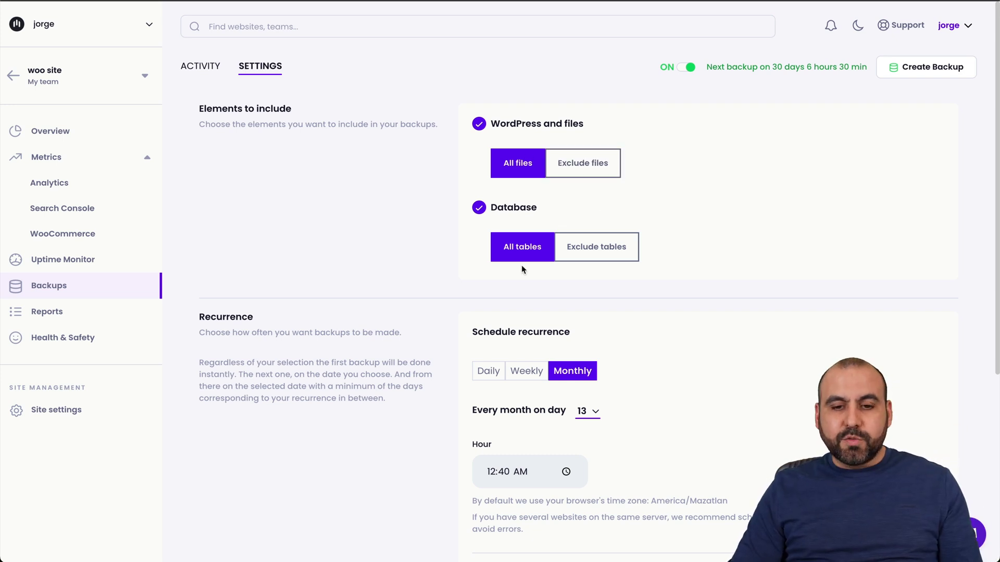
scroll(479, 283, "down", 2)
scroll(480, 283, "down", 3)
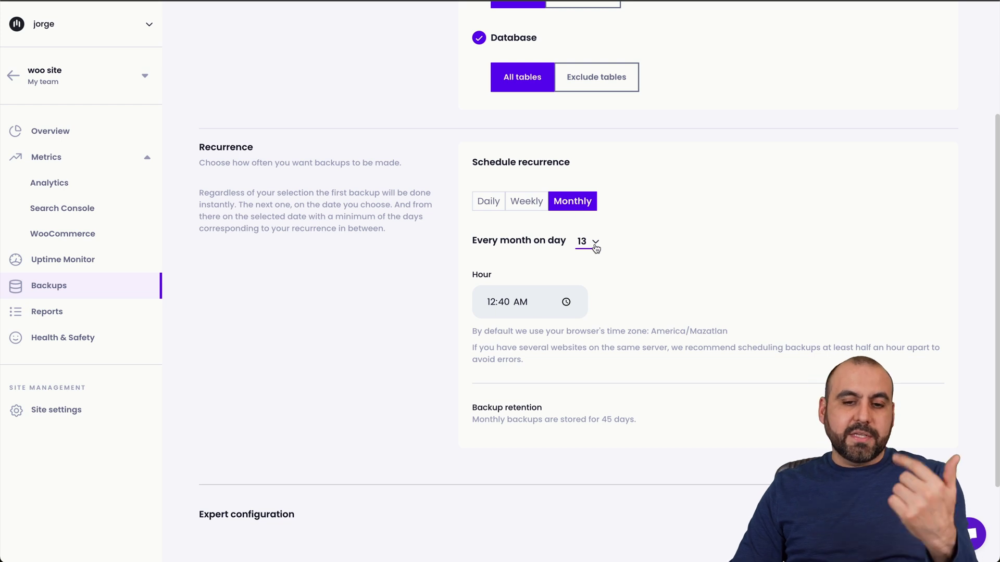
scroll(602, 319, "down", 3)
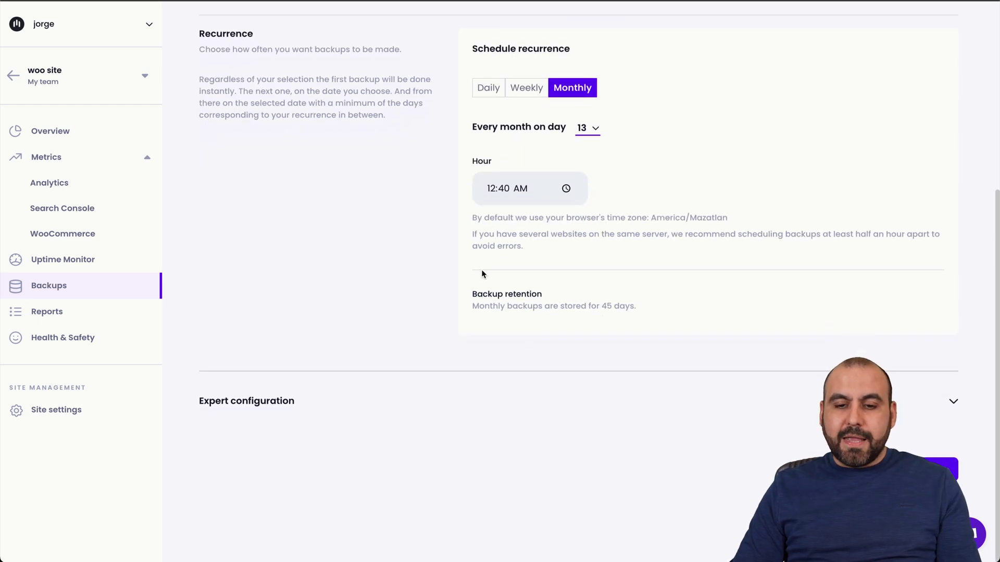
left_click_drag(472, 307, 658, 311)
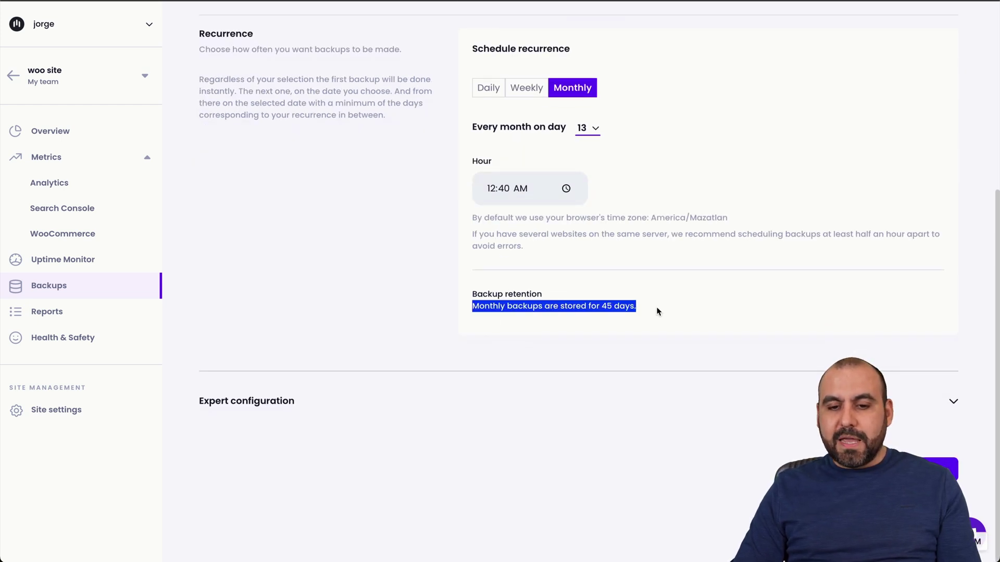
left_click(657, 311)
double_click(605, 307)
left_click(649, 311)
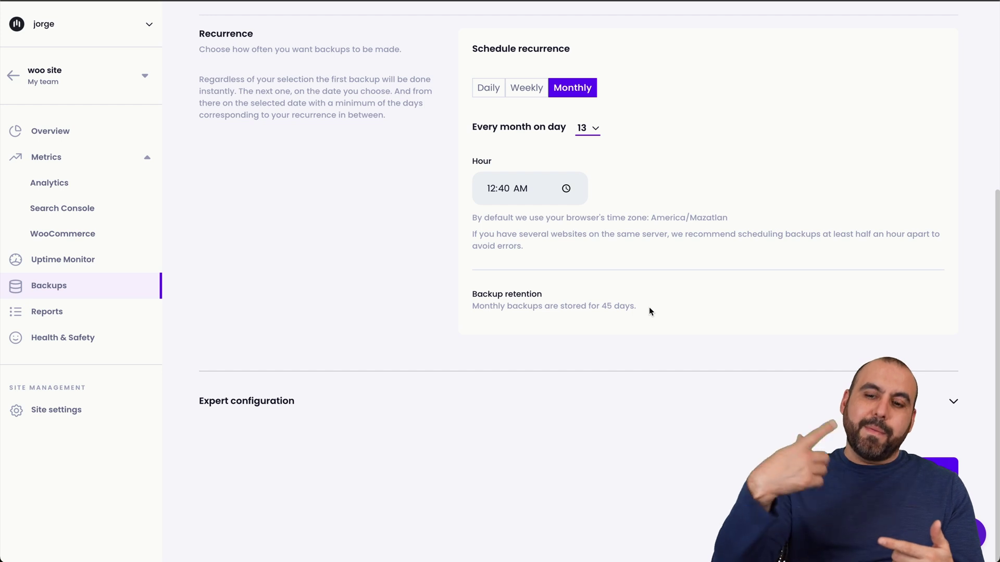
- Review the expert backup configuration options, then switch to the list of completed backups
left_click(953, 401)
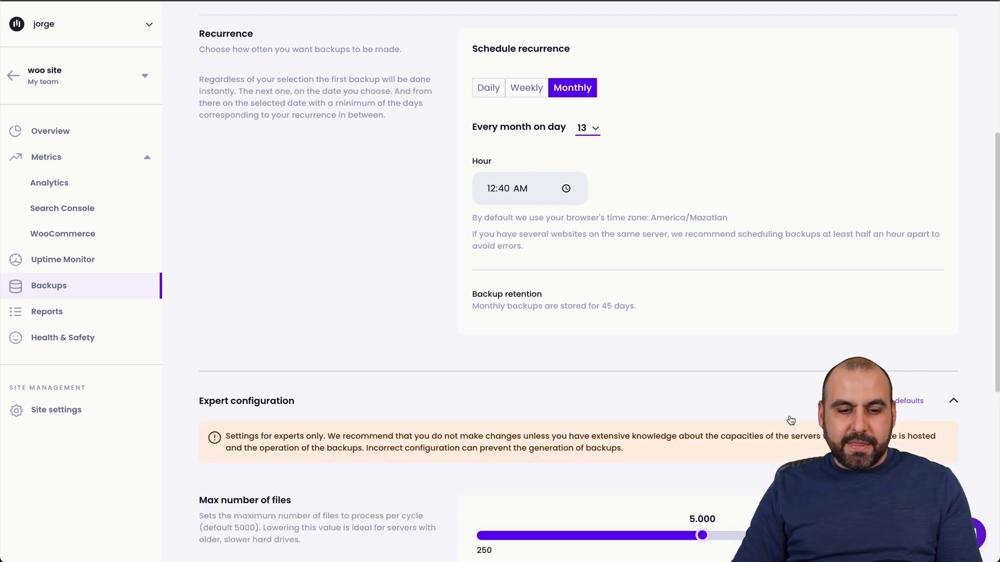
scroll(611, 423, "down", 6)
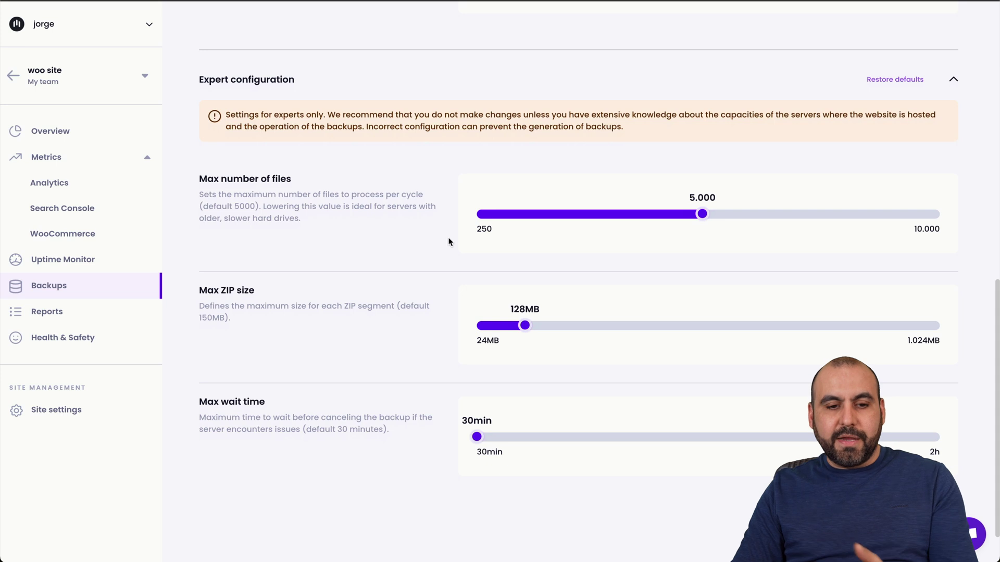
scroll(422, 270, "down", 1)
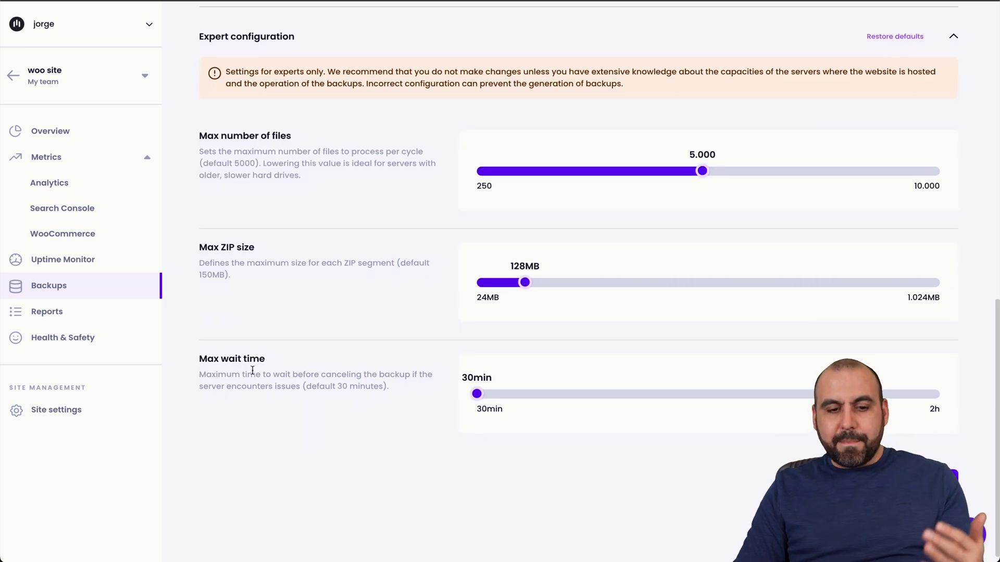
scroll(279, 385, "up", 7)
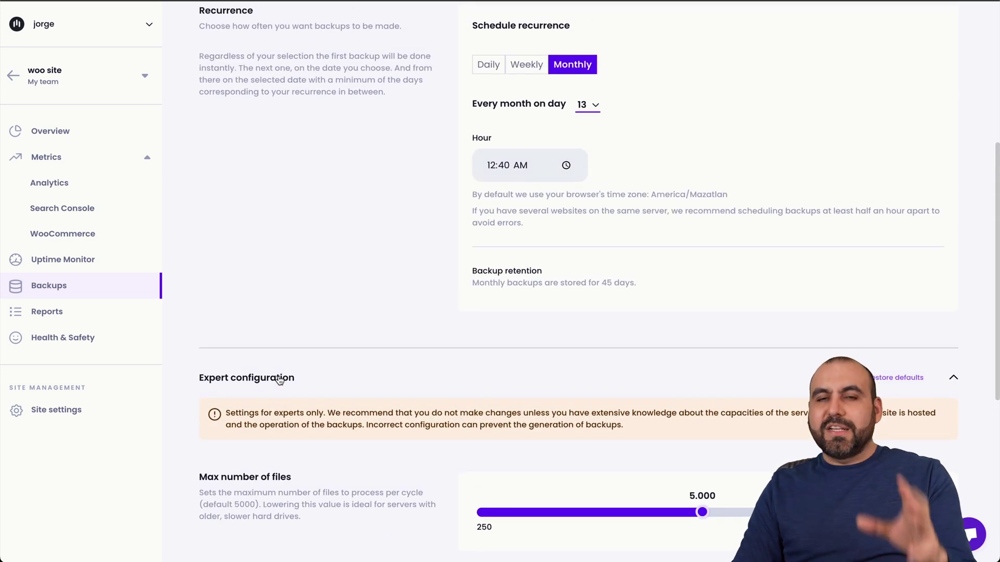
scroll(279, 381, "up", 6)
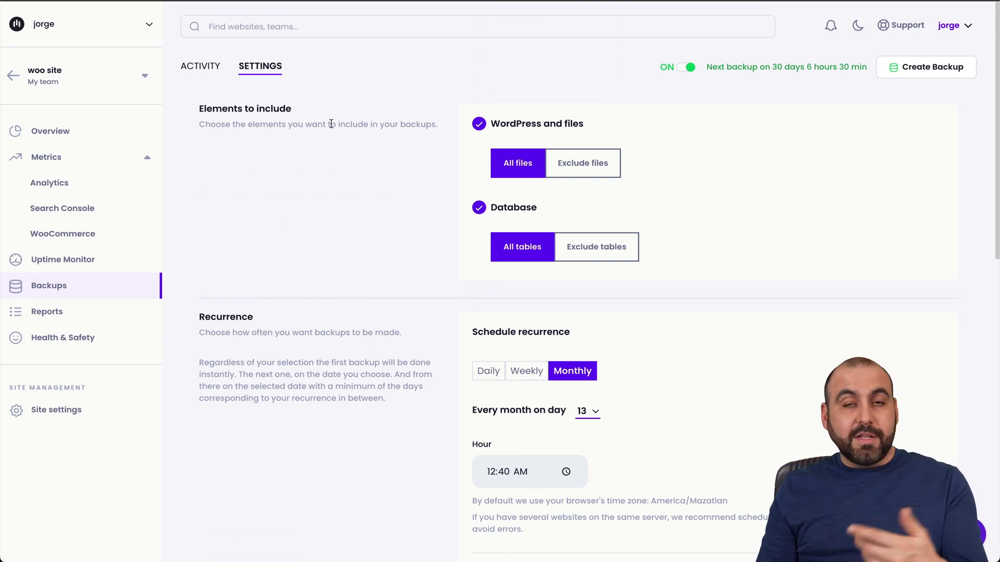
left_click(213, 67)
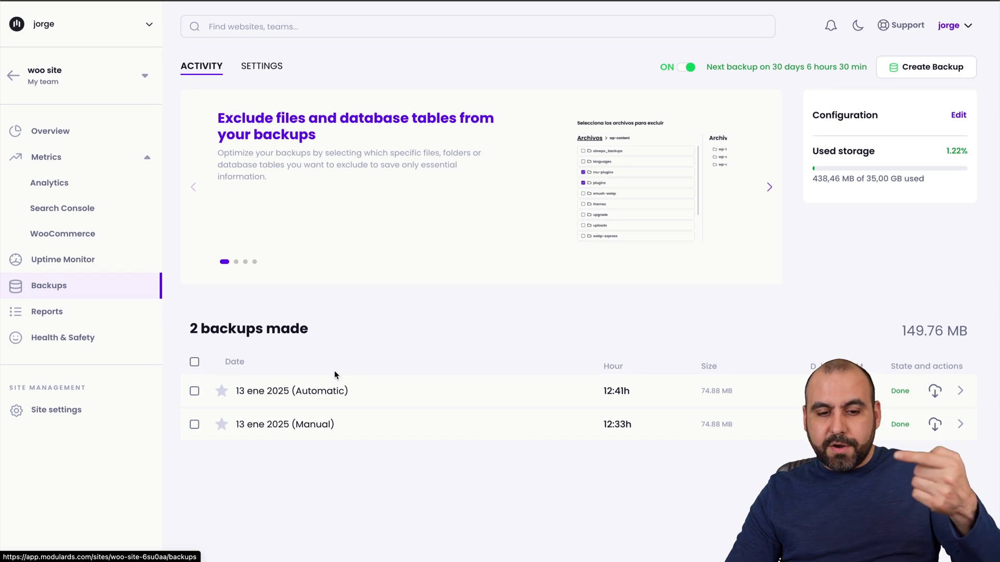
left_click(960, 391)
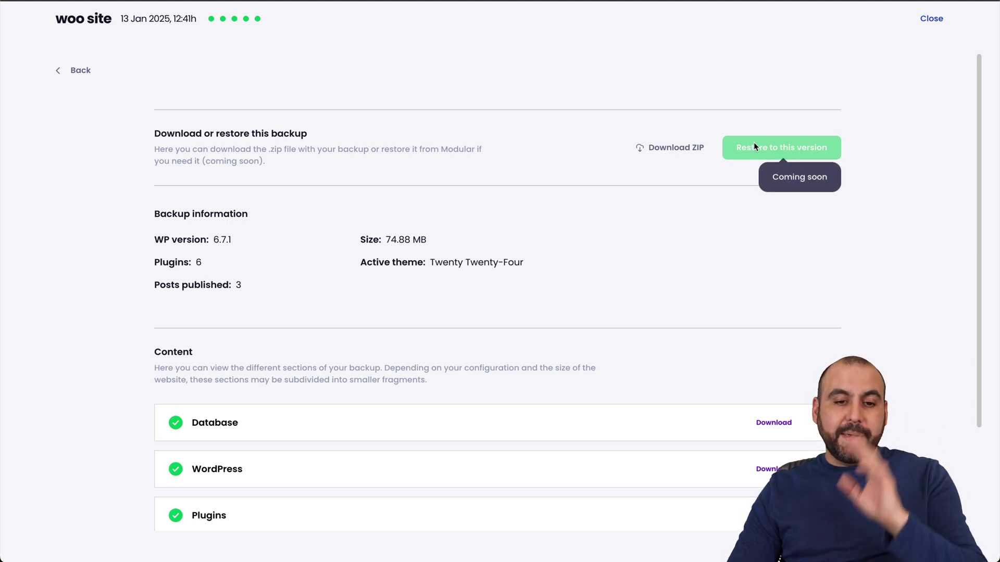
scroll(645, 252, "down", 3)
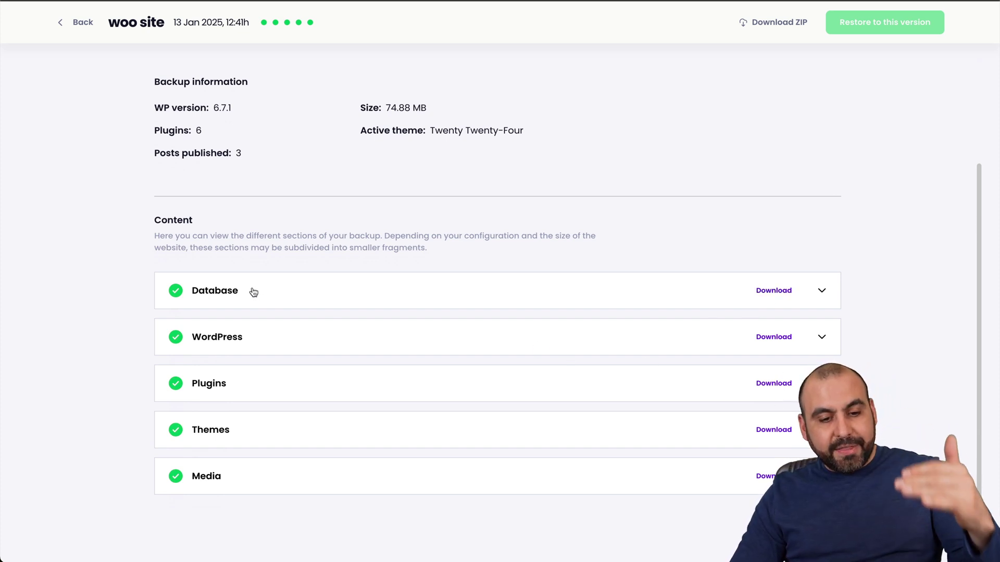
scroll(261, 458, "up", 3)
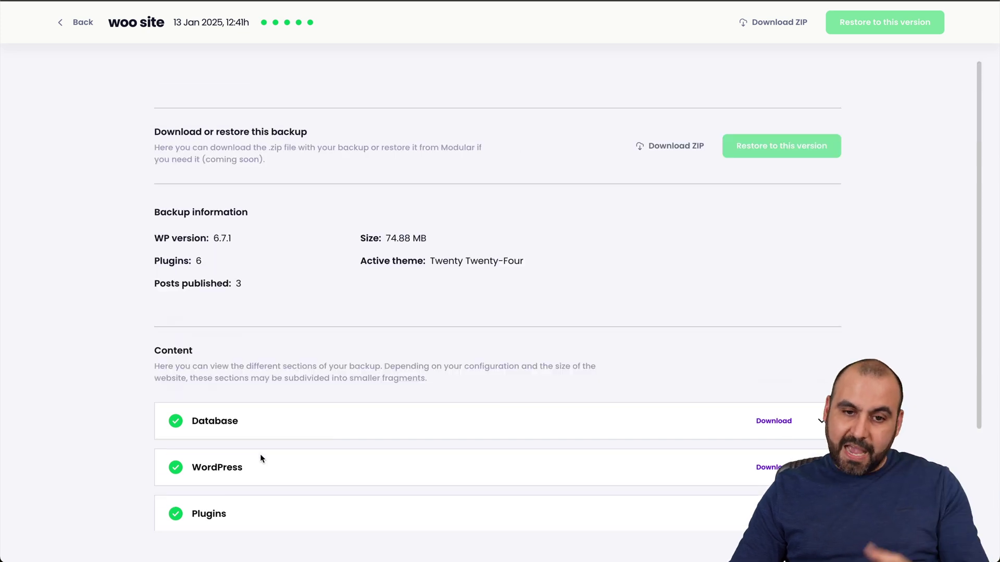
left_click(61, 25)
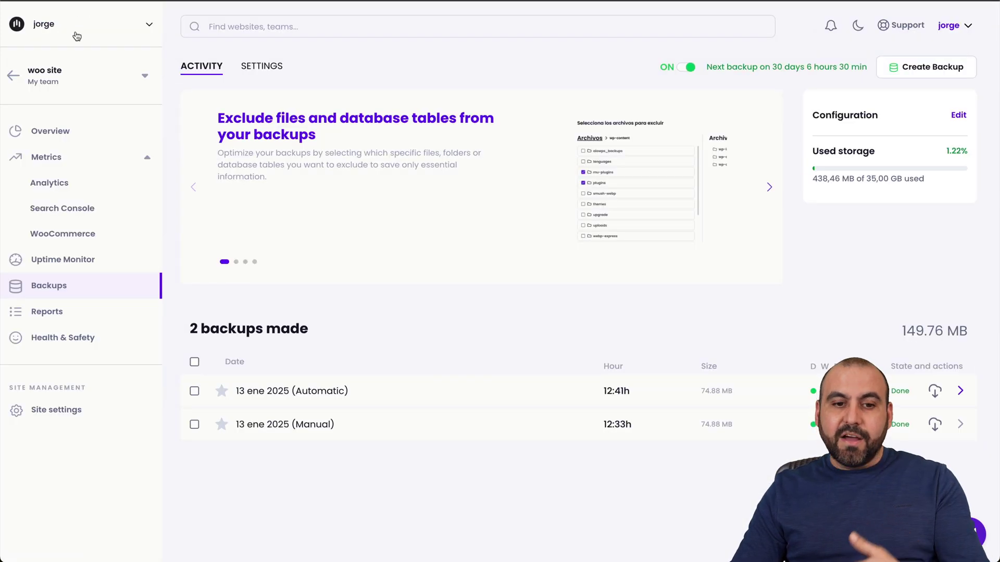
left_click(93, 310)
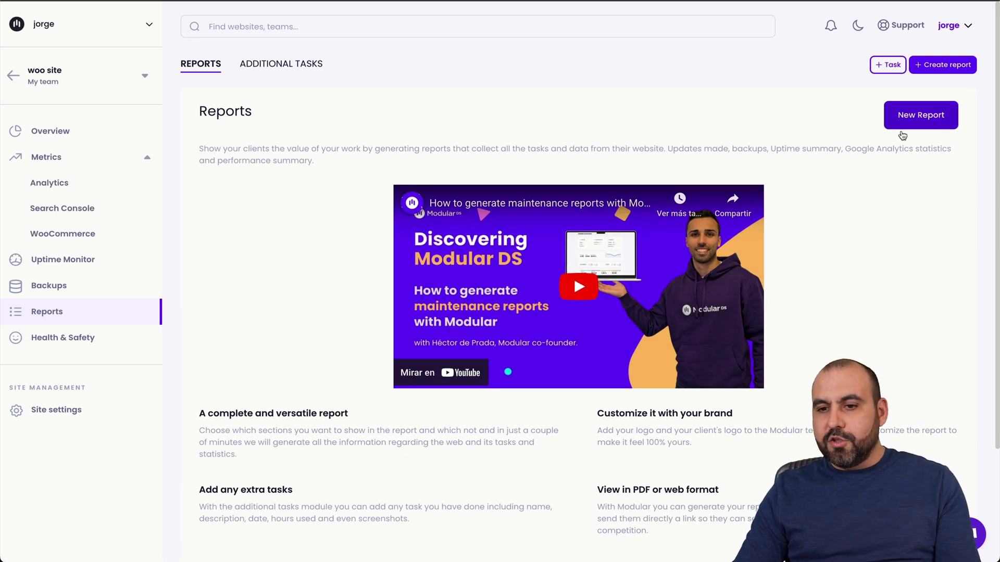
- Start a new Scheduled Report and expand its custom logo section
scroll(666, 338, "down", 3)
scroll(666, 337, "up", 3)
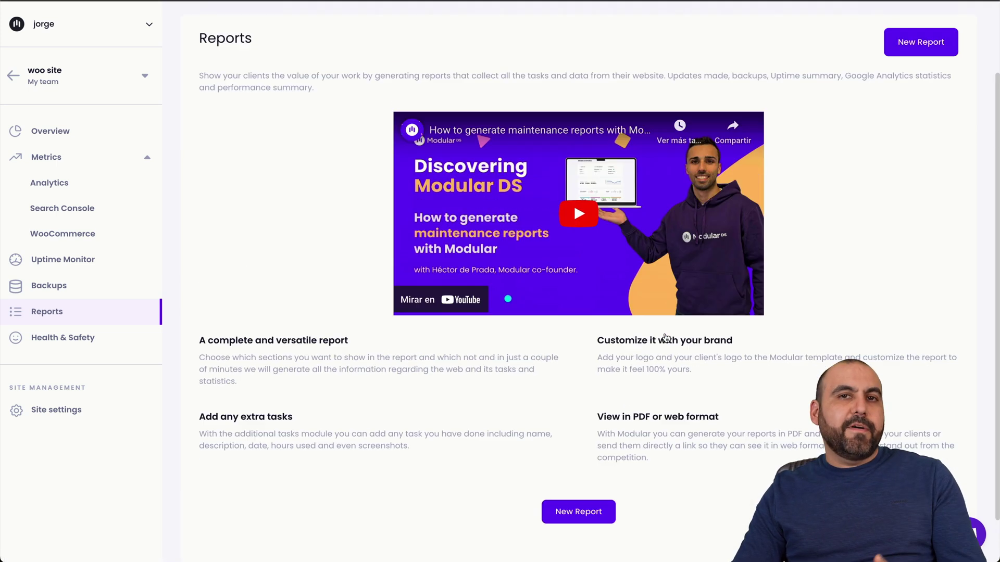
left_click(932, 116)
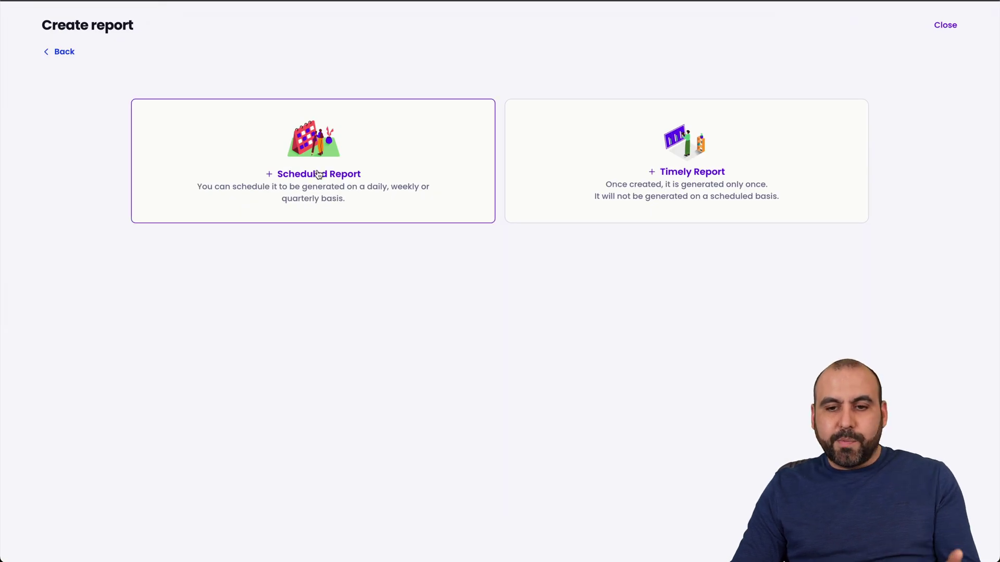
left_click(353, 171)
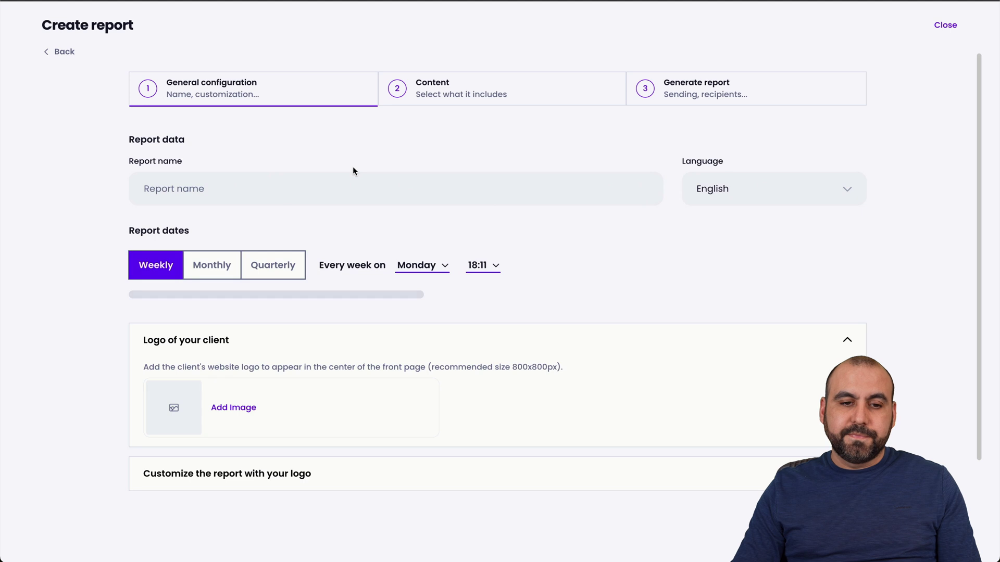
scroll(258, 169, "down", 2)
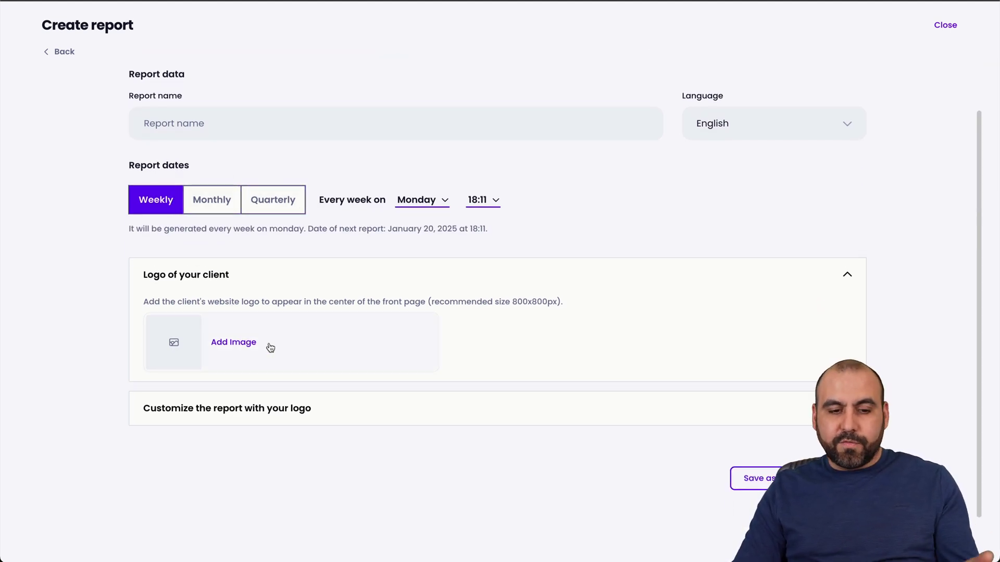
left_click(262, 393)
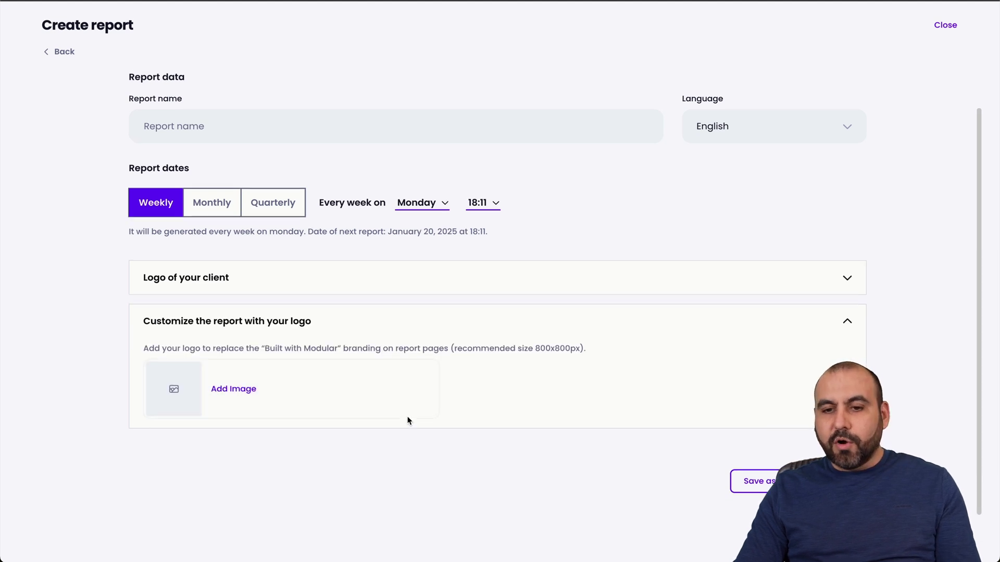
- Abandon the new report without creating it and go to the site's Health & Safety page
scroll(406, 420, "up", 2)
left_click(55, 60)
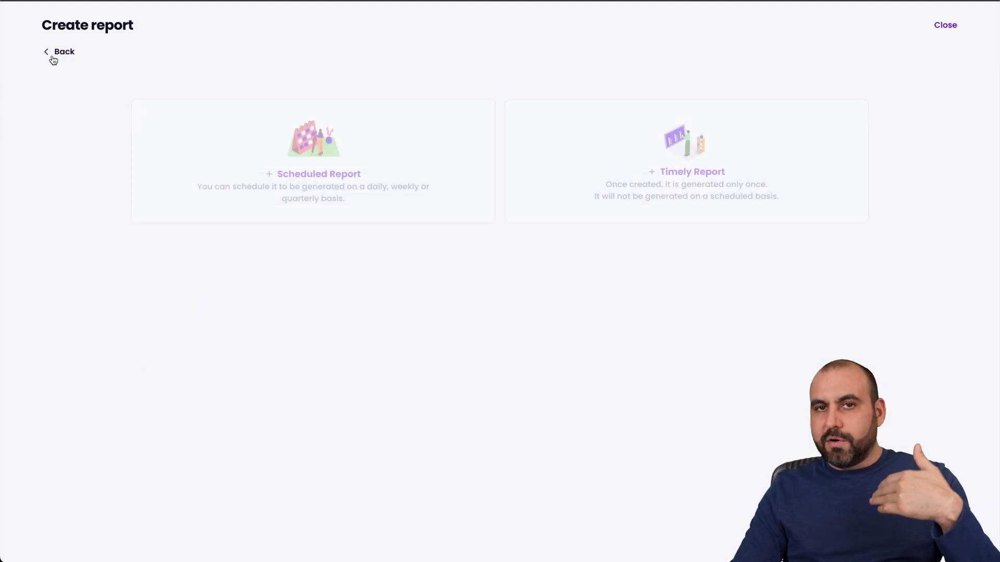
left_click(54, 60)
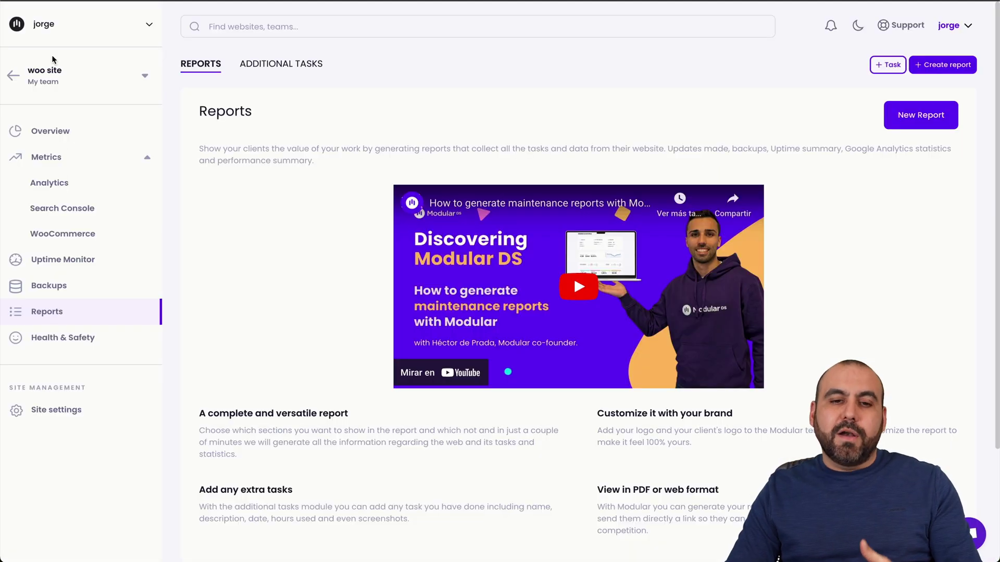
left_click(92, 341)
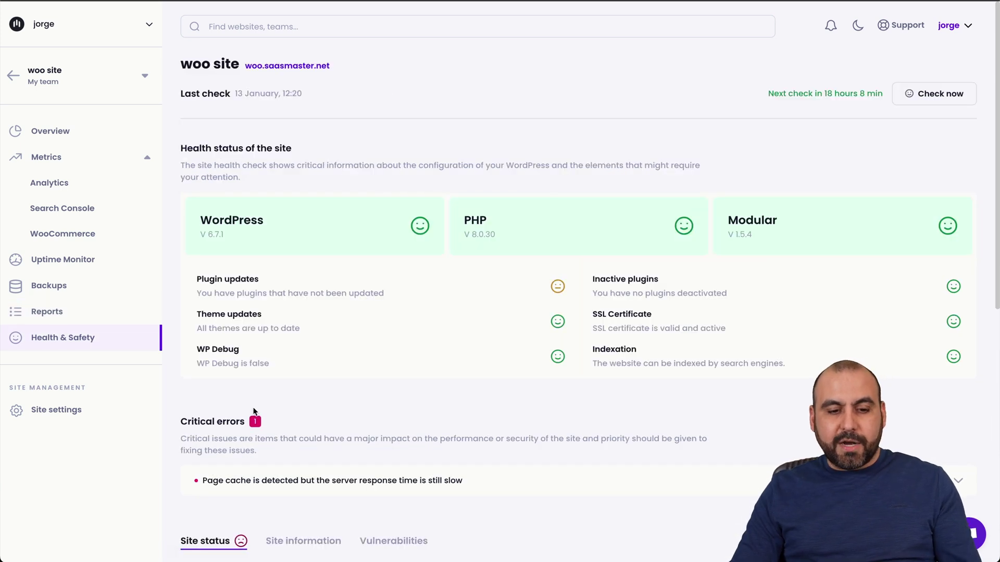
- Expand the page cache critical error details on the health page
left_click_drag(185, 422, 311, 423)
left_click(310, 422)
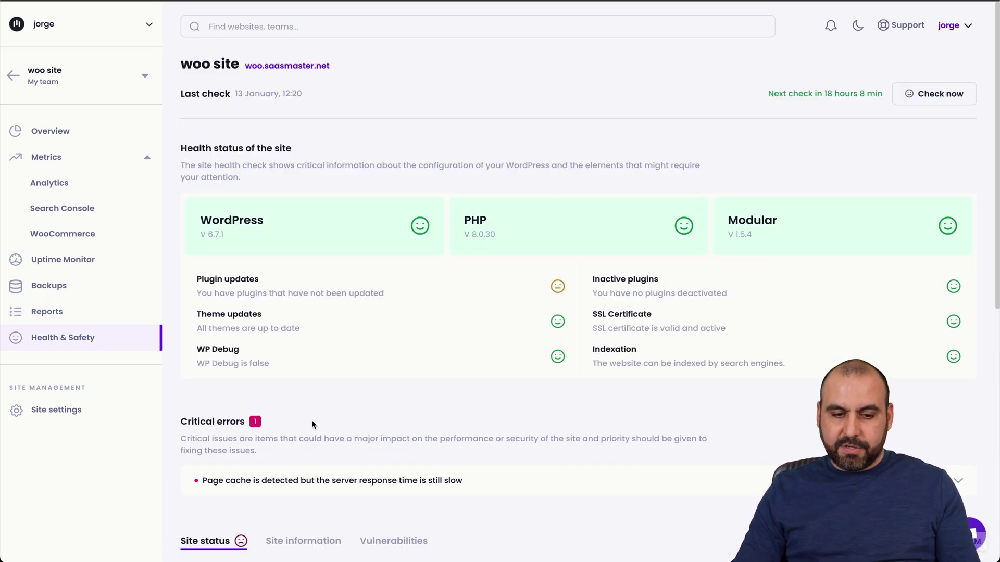
scroll(251, 299, "down", 4)
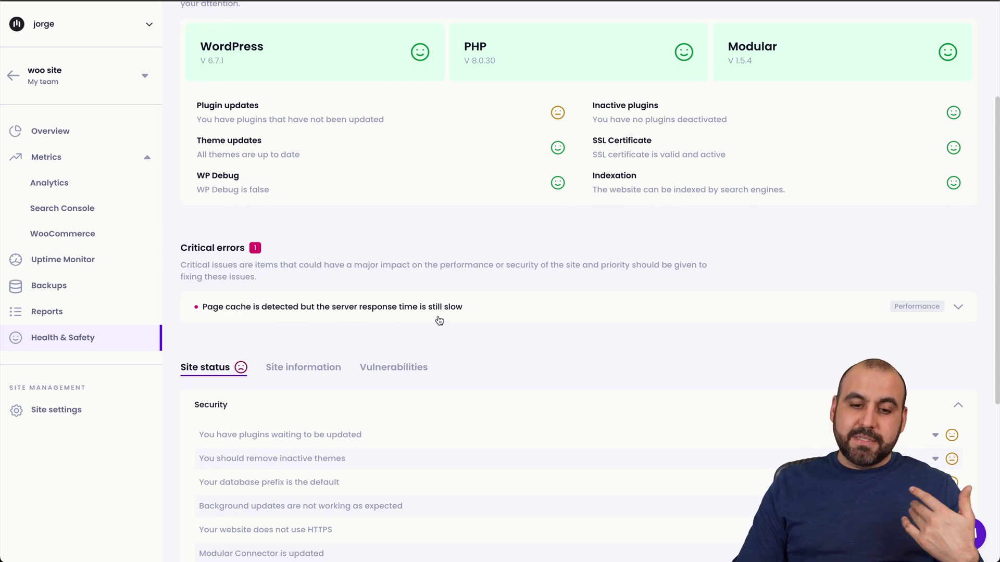
left_click(935, 311)
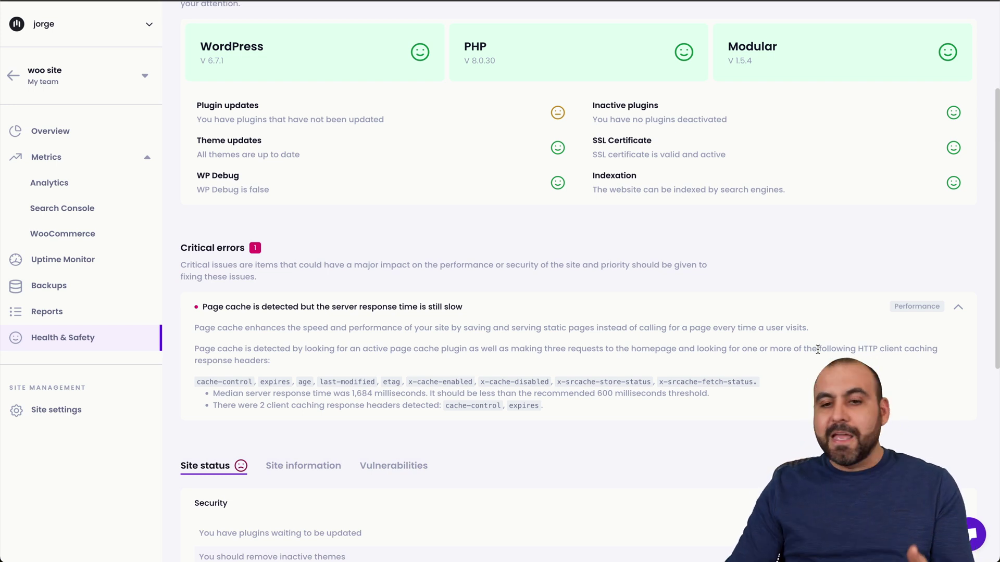
scroll(374, 349, "down", 6)
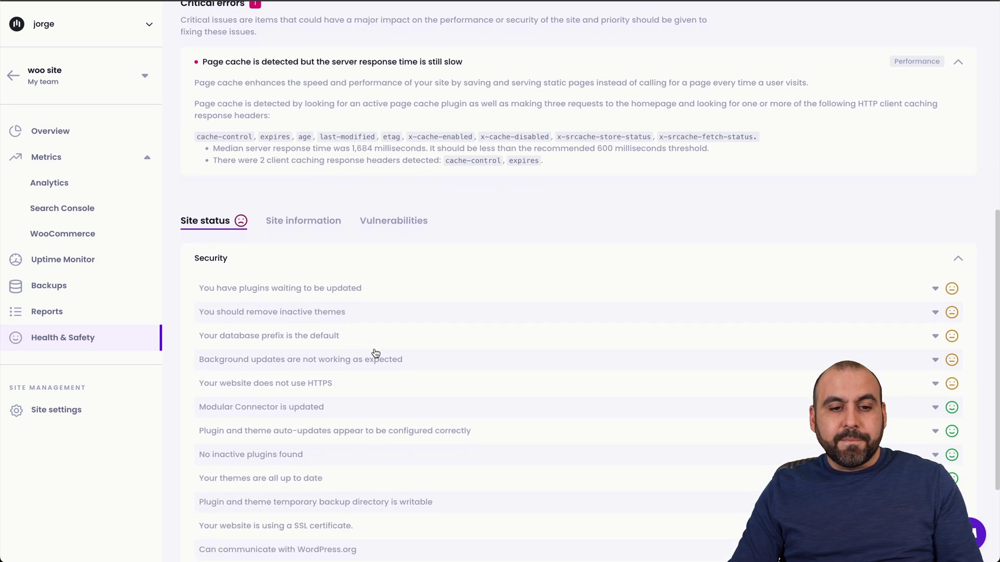
- Check the Site information and Vulnerabilities tabs, then go to the site's settings
left_click(307, 155)
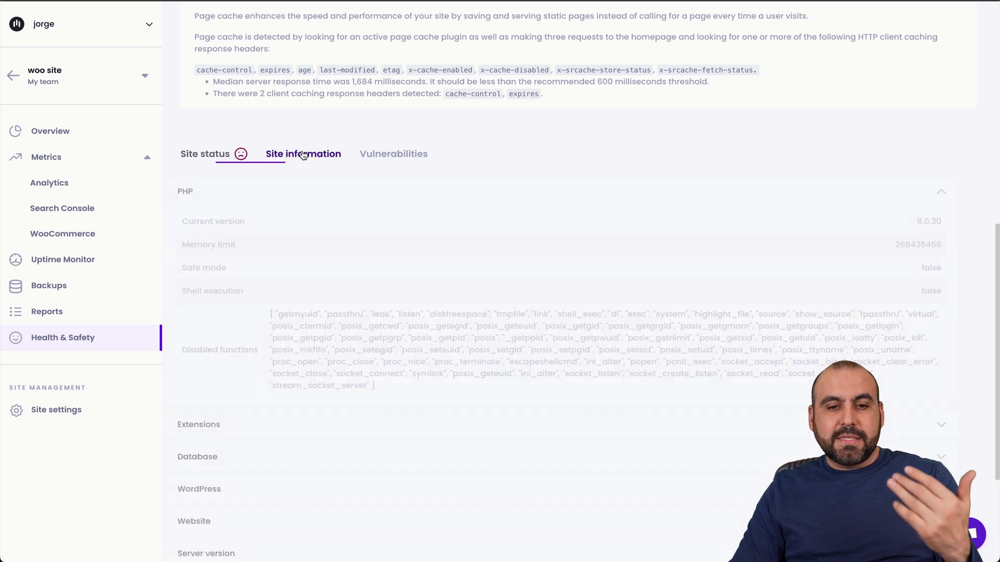
left_click(403, 156)
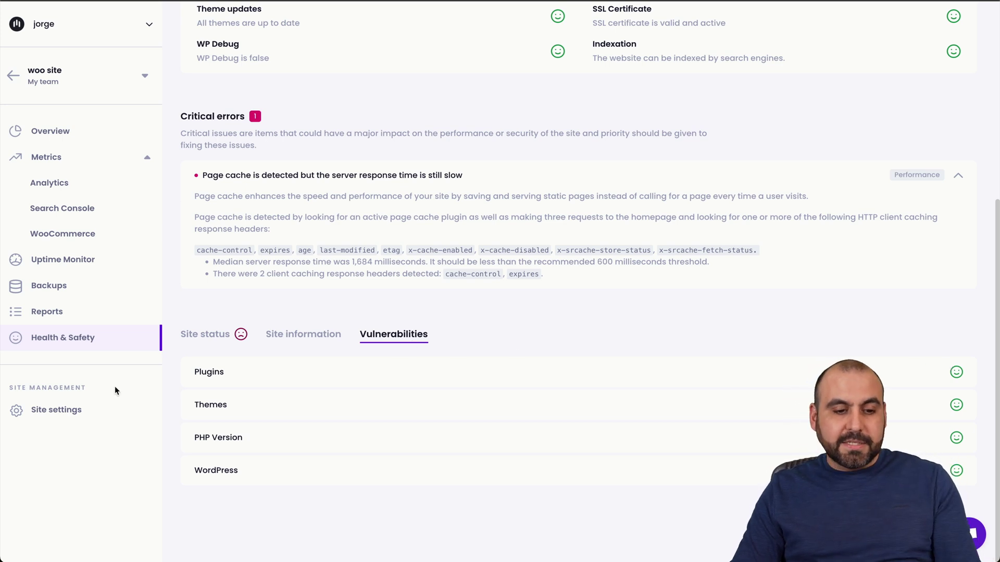
left_click(62, 411)
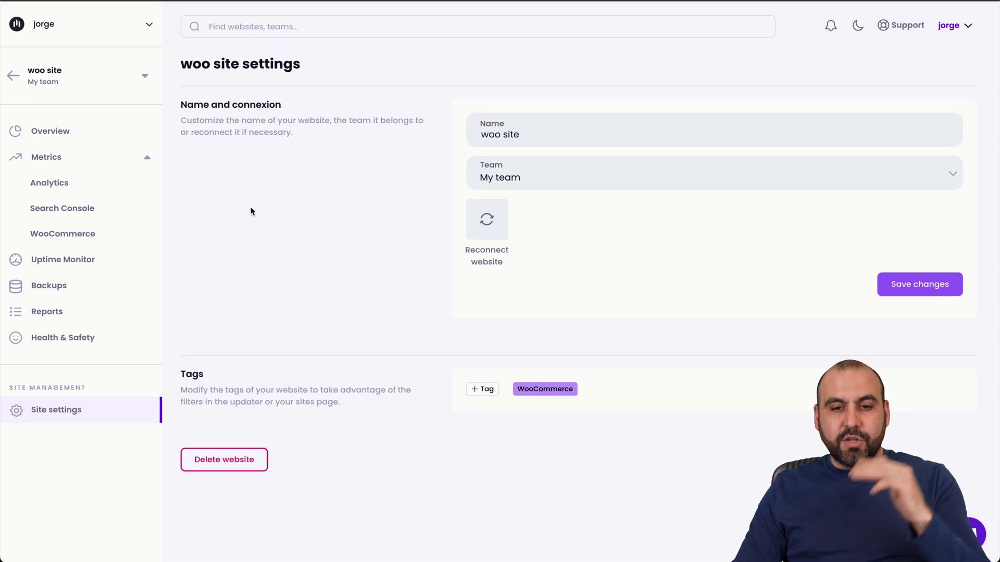
- Return from woo site's settings to the My team dashboard listing three websites
left_click(13, 75)
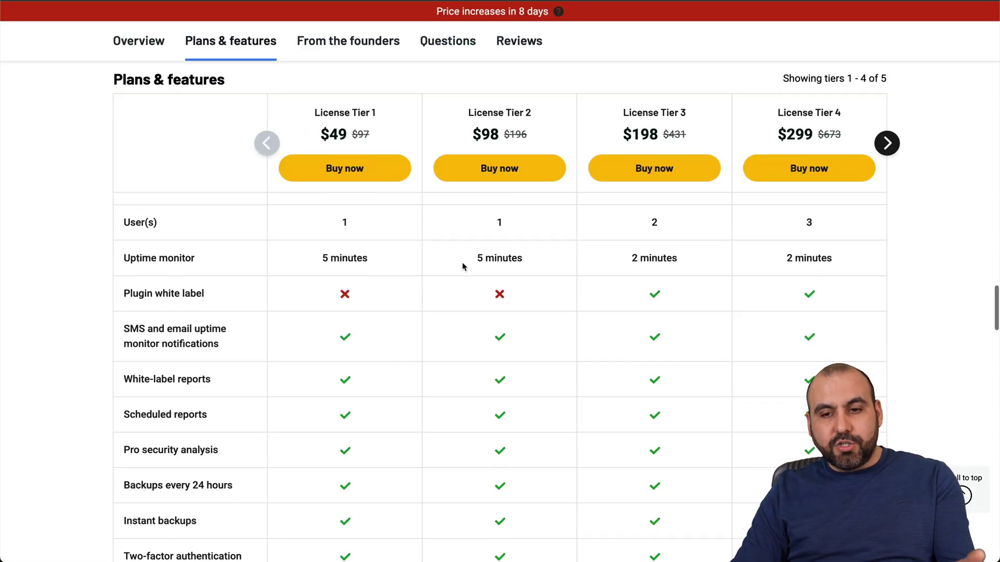
- Scroll the AppSumo deal page to the License Tier 1–4 plans table ($49–$299)
scroll(463, 263, "up", 1)
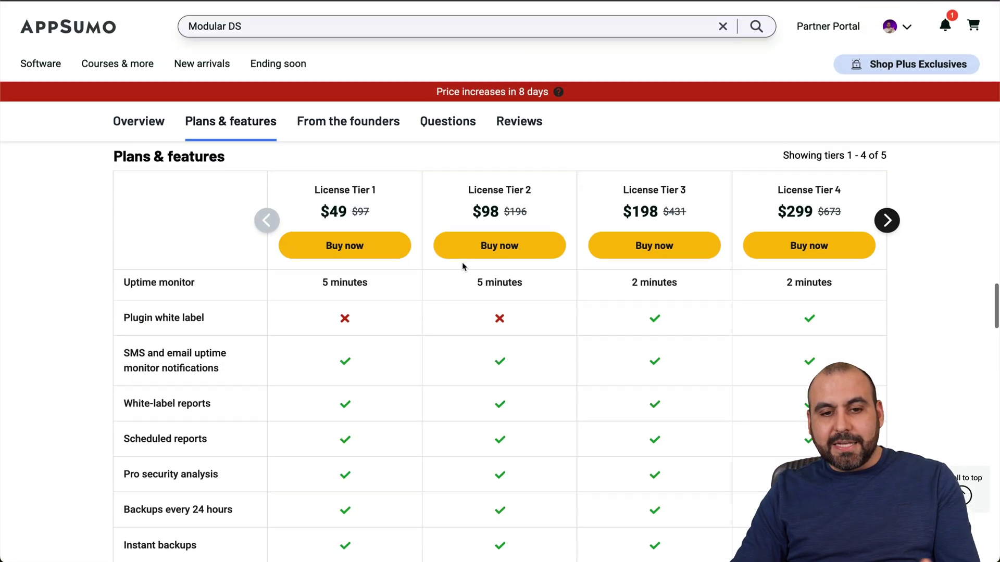
scroll(463, 263, "up", 3)
scroll(463, 244, "down", 2)
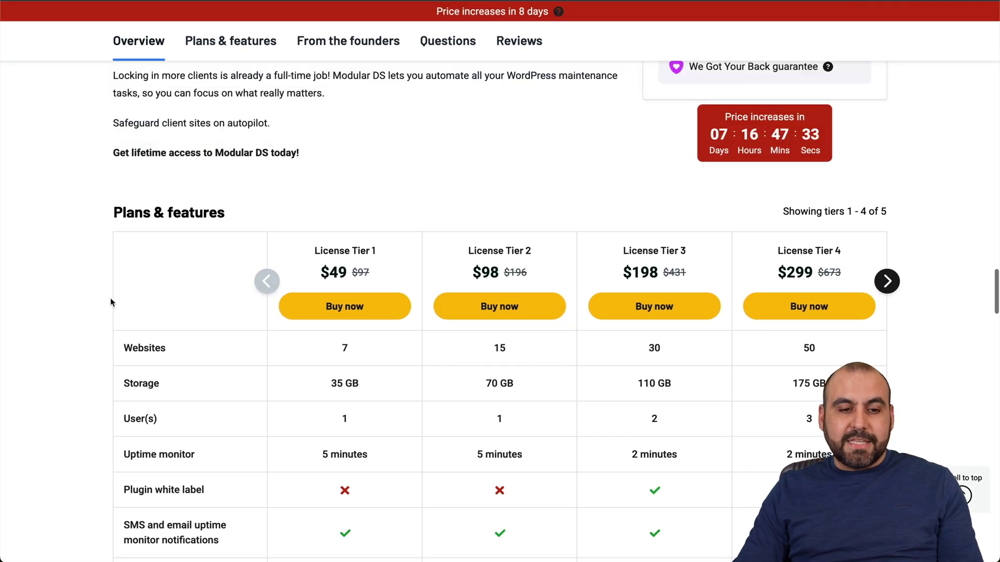
scroll(81, 315, "down", 3)
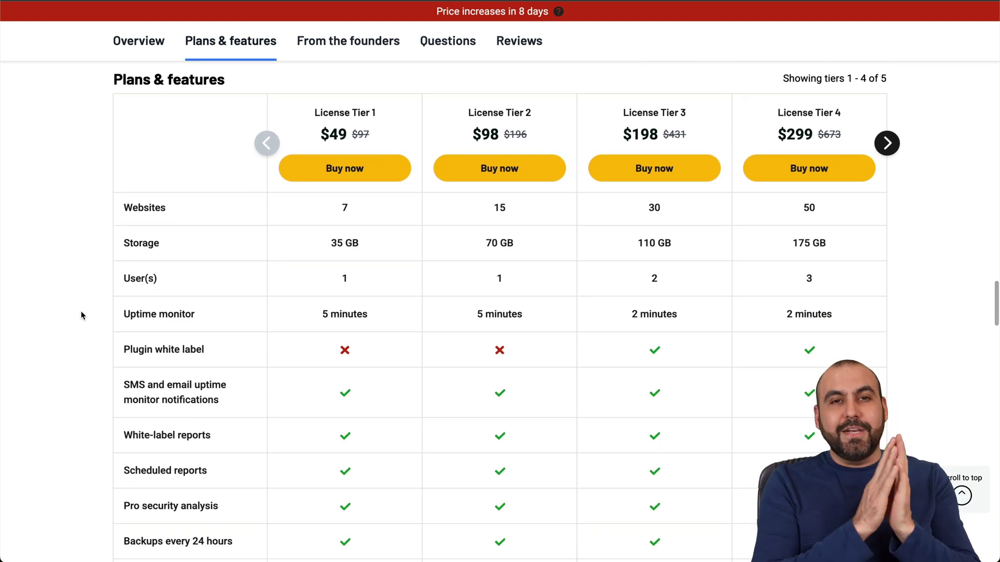